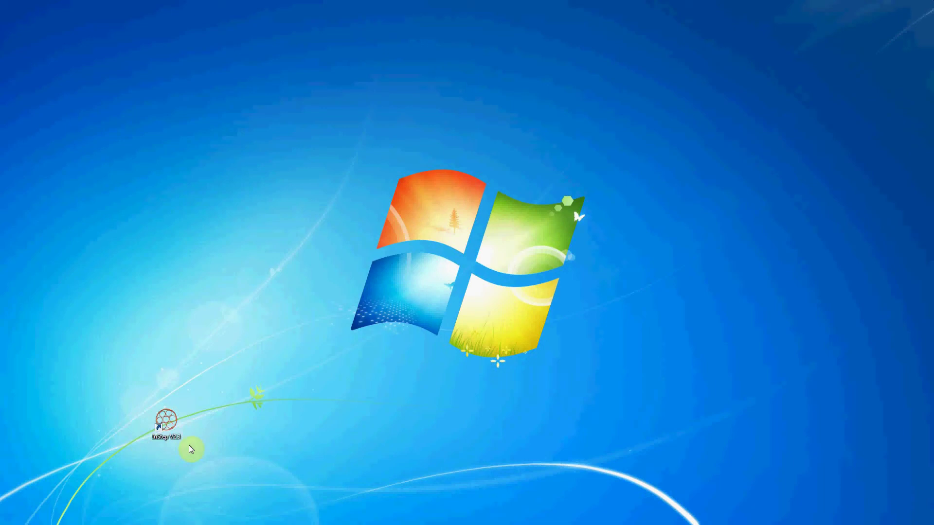
# Start InStep in its demo version and load the demo model multiSuzanne.stl.
pyautogui.doubleClick(175, 421)
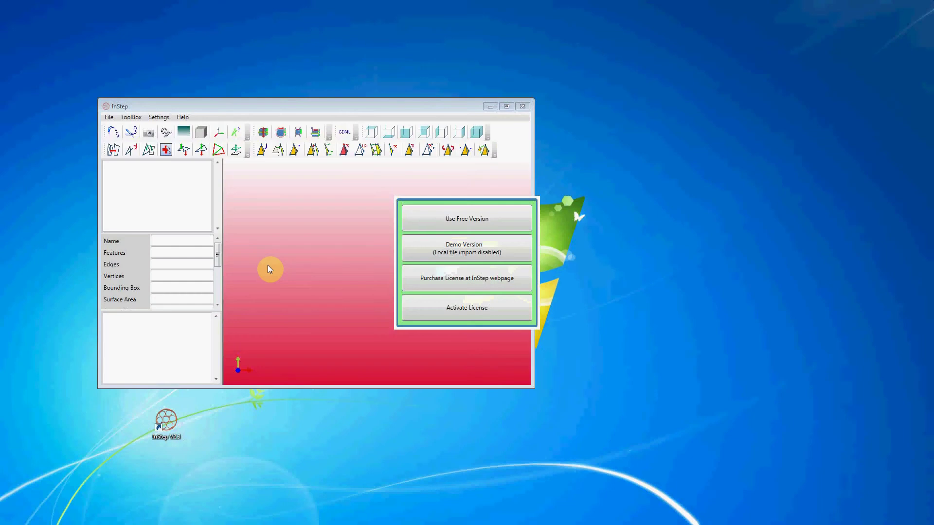
pyautogui.click(463, 253)
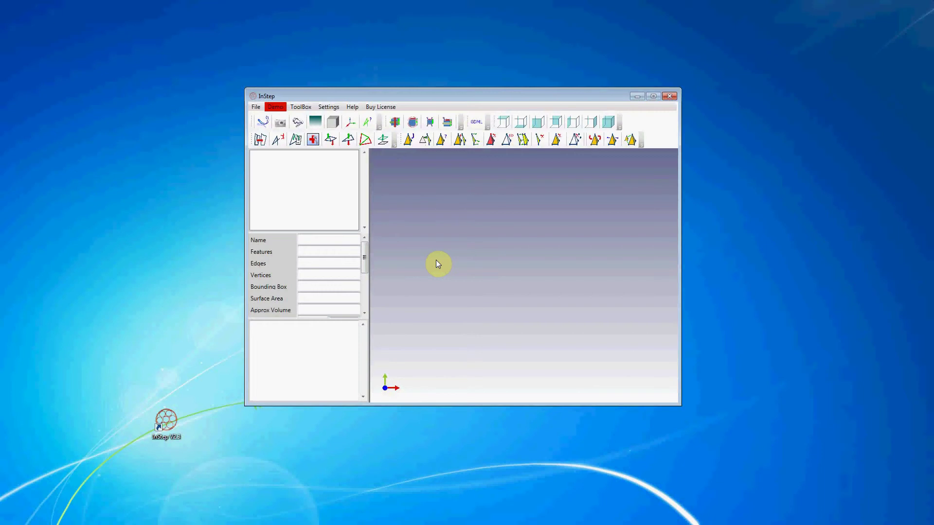
pyautogui.click(277, 107)
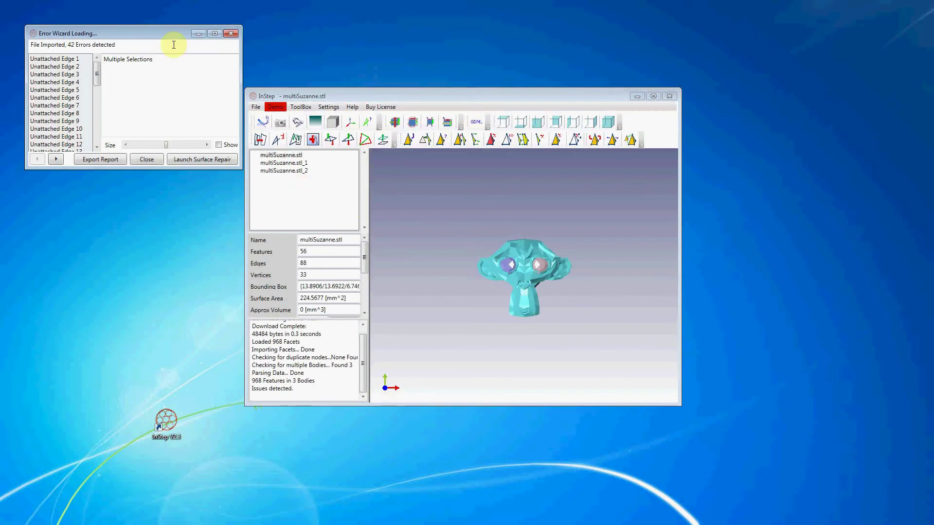
# Show the markers for all detected errors on the monkey head and shrink them so the affected edges stand out.
pyautogui.moveTo(532, 302); pyautogui.dragTo(533, 317)
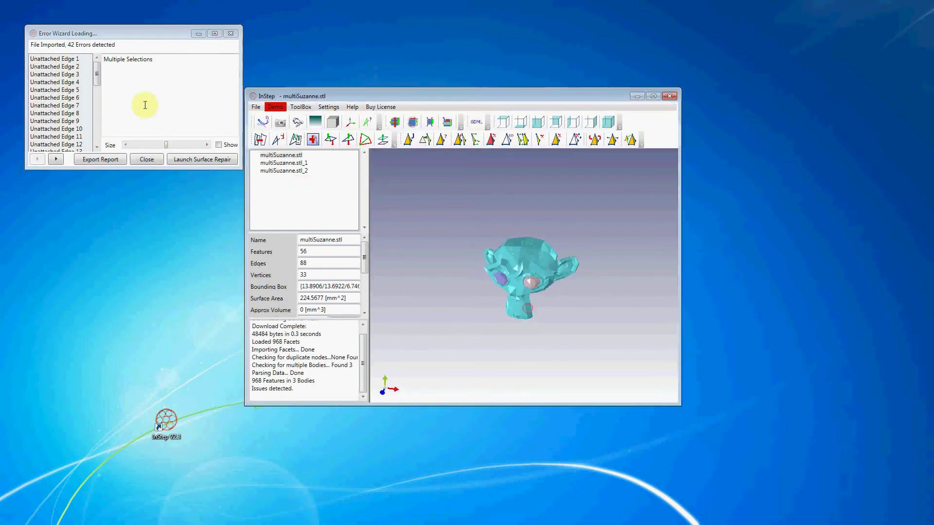
pyautogui.click(218, 145)
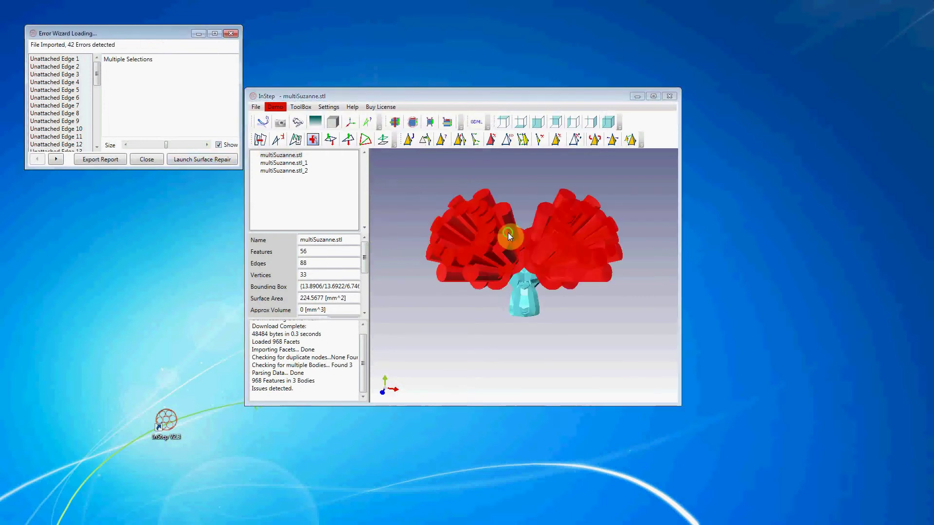
pyautogui.moveTo(507, 232); pyautogui.dragTo(508, 248, button='right')
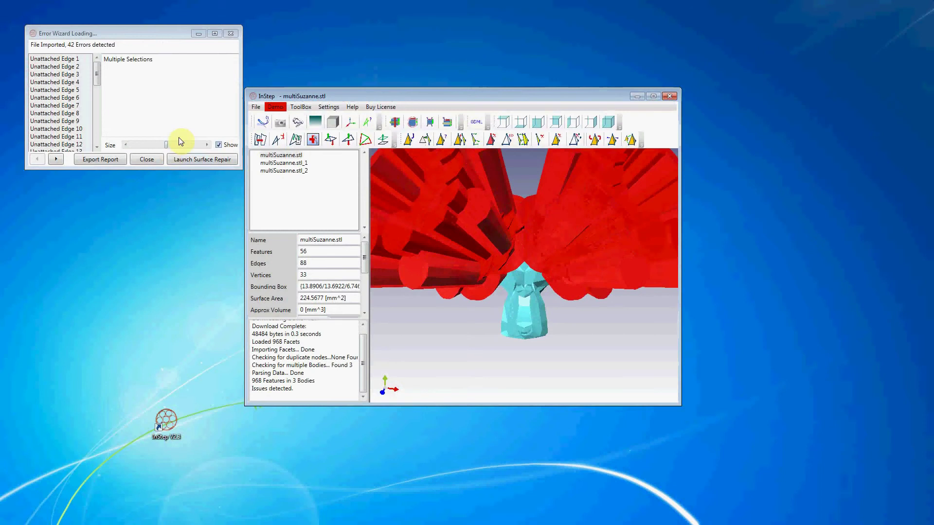
pyautogui.moveTo(166, 147); pyautogui.dragTo(137, 146)
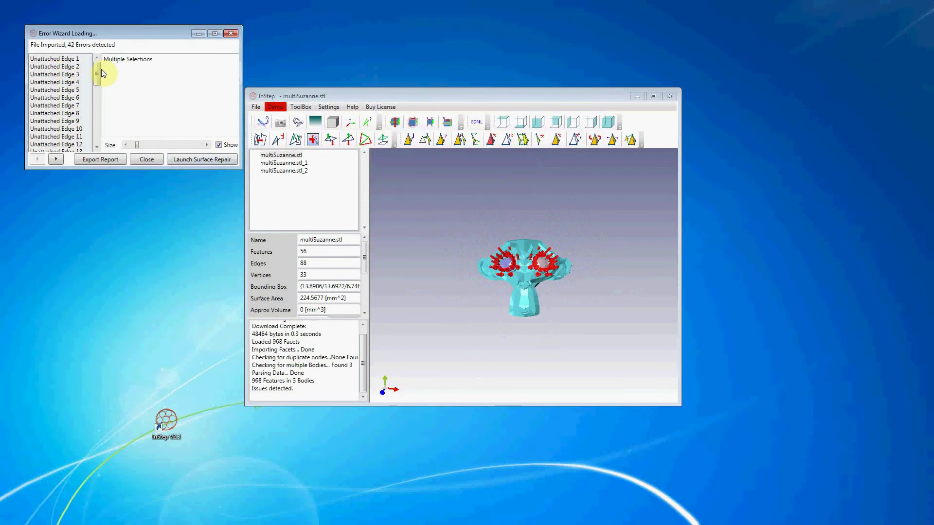
# View the description and location of Unattached Edge 38 in the error list.
pyautogui.moveTo(99, 73); pyautogui.dragTo(97, 128)
pyautogui.click(64, 108)
pyautogui.click(66, 116)
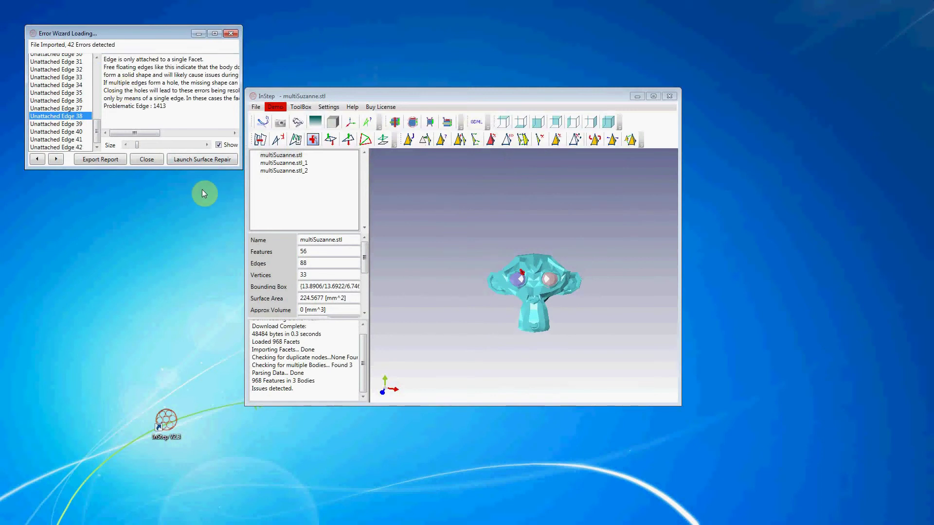
# Launch the surface repair with all three multiSuzanne bodies included.
pyautogui.click(210, 160)
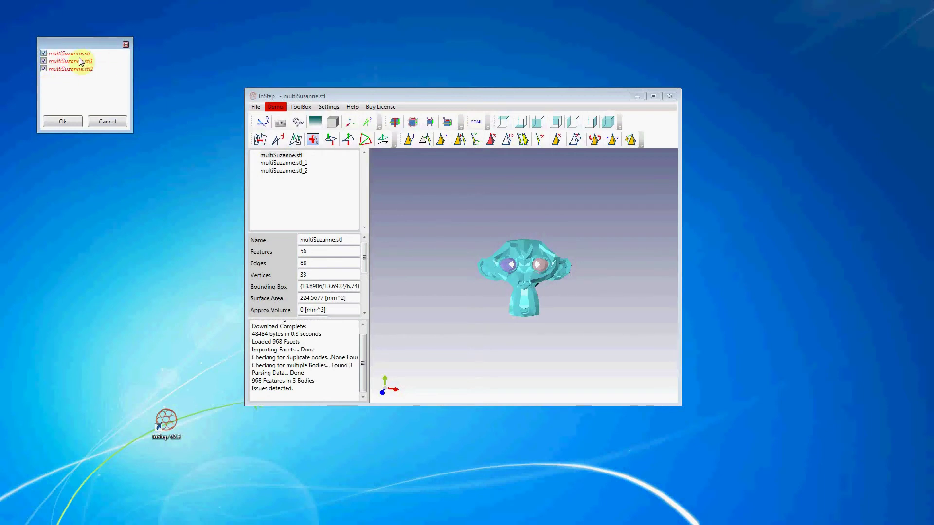
pyautogui.click(44, 68)
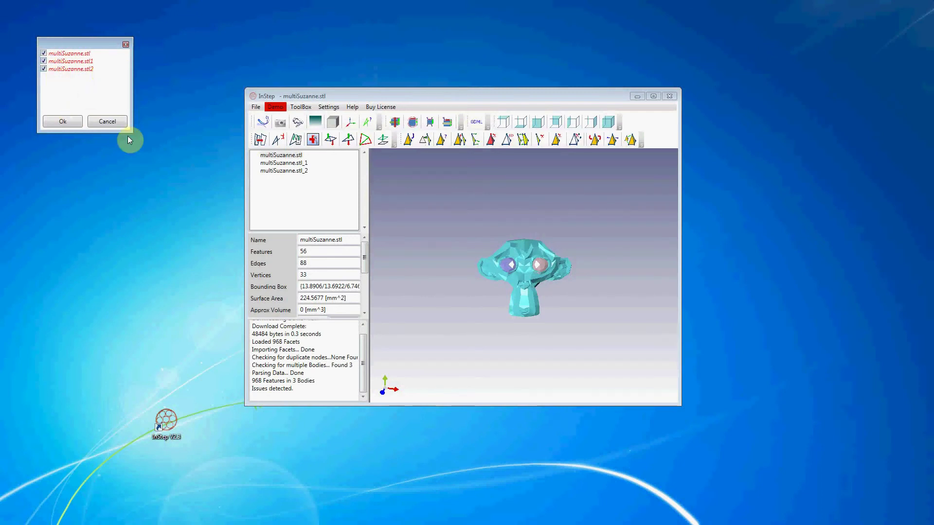
pyautogui.click(68, 122)
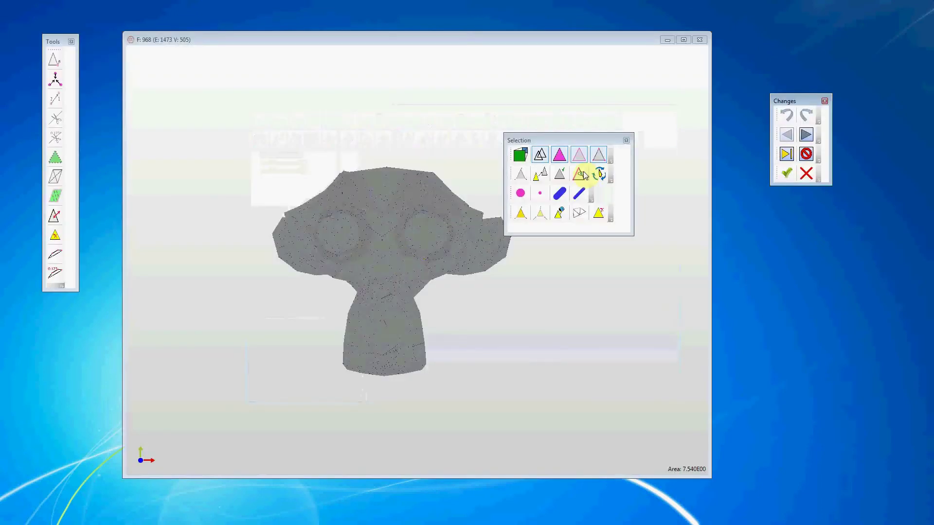
# Maximize the repair window and move the Selection palette clear of the monkey head.
pyautogui.click(683, 40)
pyautogui.moveTo(469, 299); pyautogui.dragTo(455, 302, button='middle')
pyautogui.moveTo(558, 139); pyautogui.dragTo(818, 259)
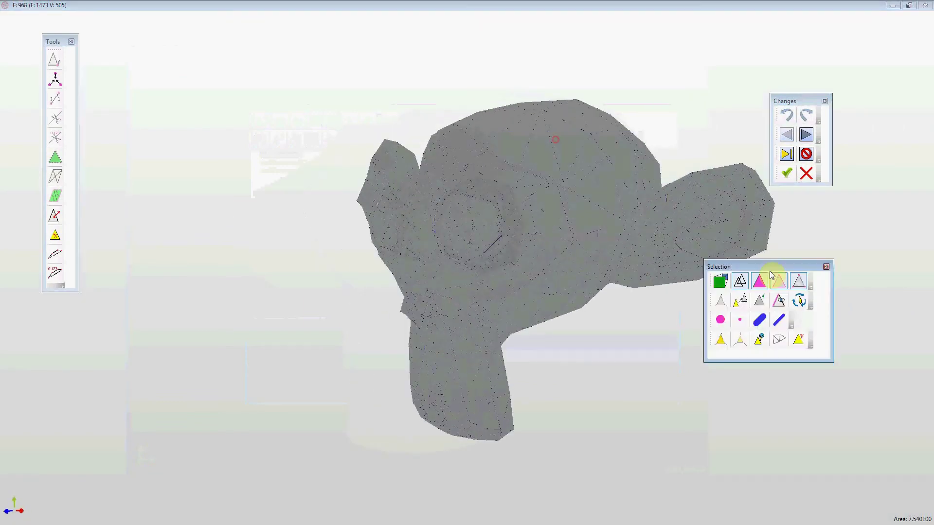
pyautogui.moveTo(598, 263); pyautogui.dragTo(530, 276)
pyautogui.moveTo(348, 234)
pyautogui.mouseDown(button='right')
pyautogui.moveTo(350, 255)
pyautogui.moveTo(361, 228)
pyautogui.mouseUp(button='right')
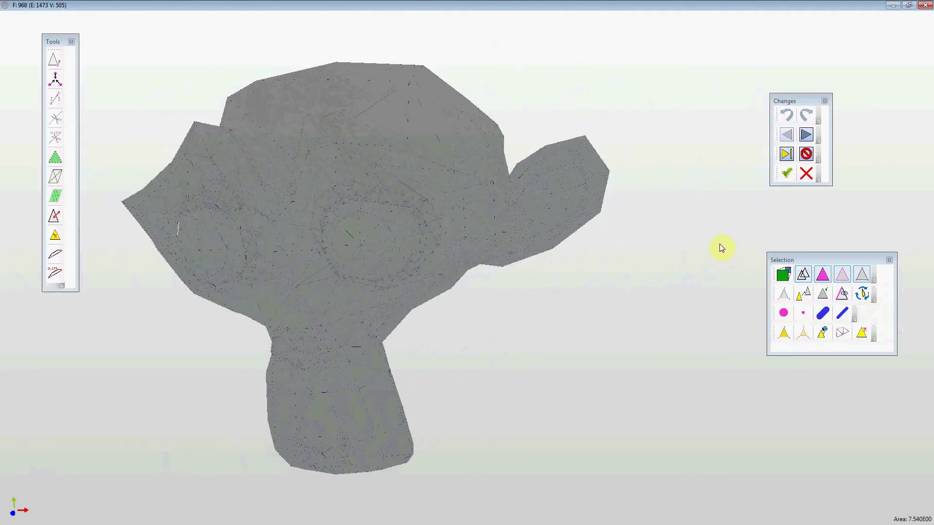
# Turn off the see-through mesh display, thicken the edge lines and enlarge the vertices for easier picking.
pyautogui.click(804, 275)
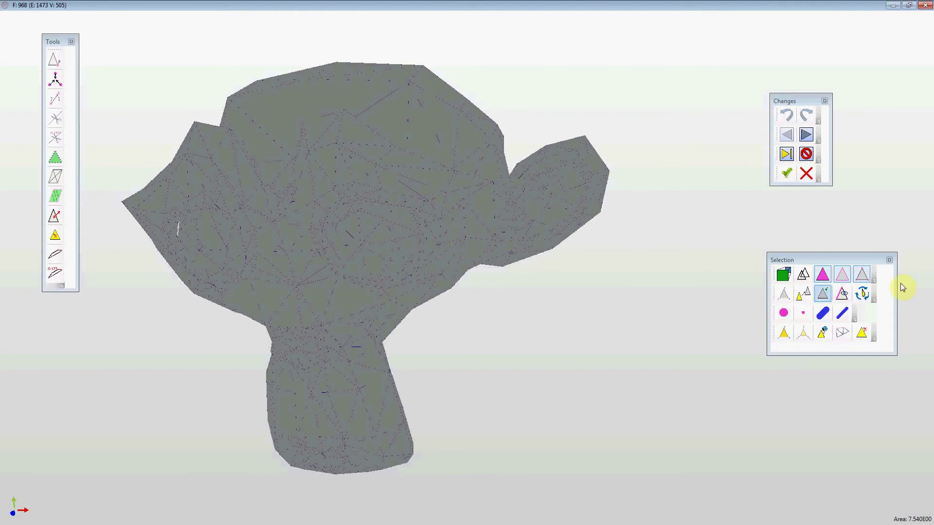
pyautogui.click(823, 313)
pyautogui.moveTo(341, 236); pyautogui.dragTo(488, 236)
pyautogui.click(784, 314)
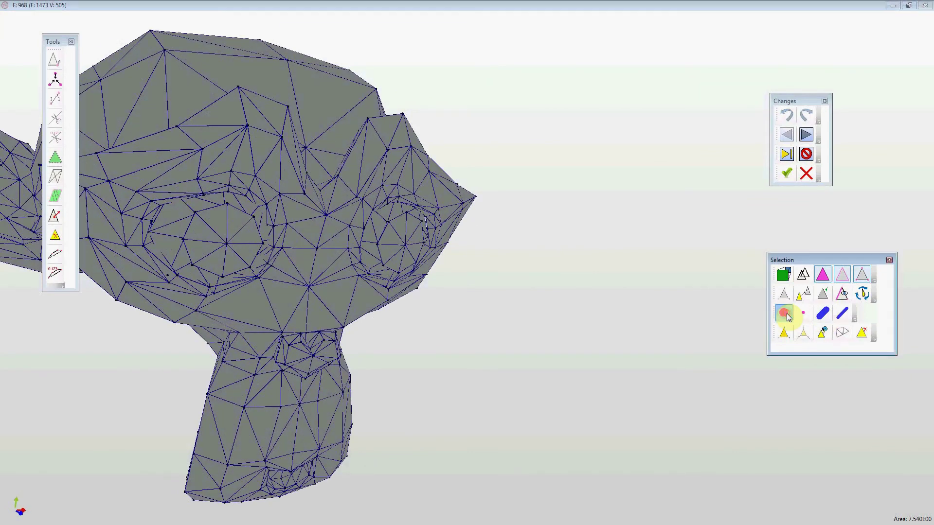
pyautogui.moveTo(442, 291); pyautogui.dragTo(480, 295)
pyautogui.click(792, 318)
pyautogui.moveTo(526, 269); pyautogui.dragTo(457, 262, button='middle')
pyautogui.scroll(2, 456, 262)
pyautogui.moveTo(447, 284); pyautogui.dragTo(409, 294)
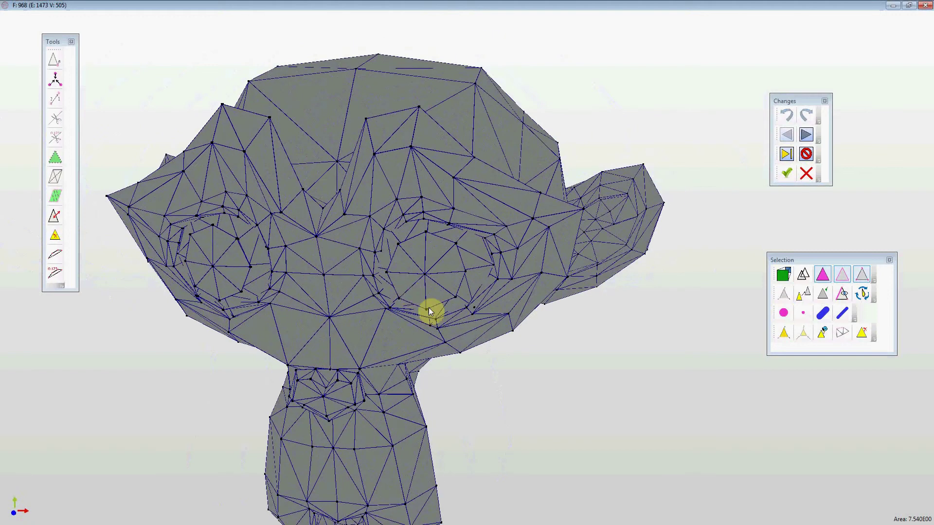
# Expand a single facet selection to the whole eye on the viewer's right side of the head and isolate it.
pyautogui.click(439, 252)
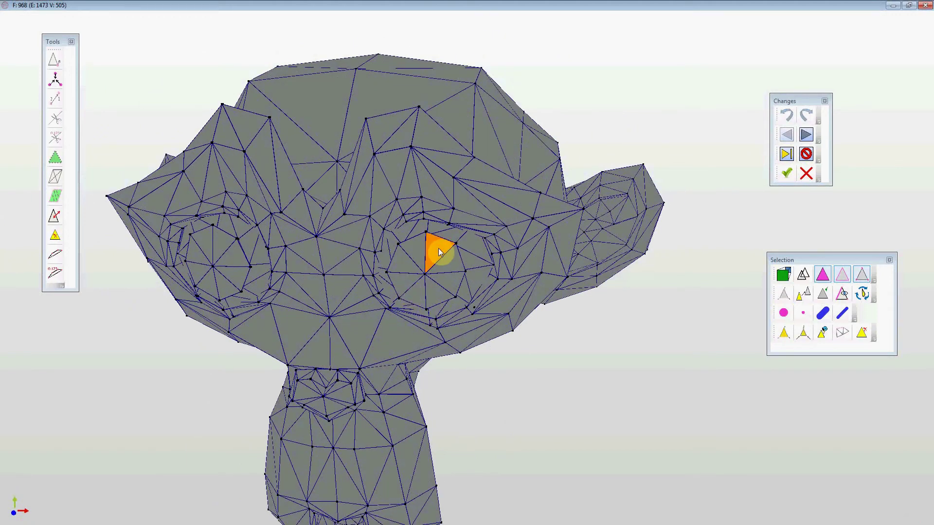
pyautogui.click(785, 334)
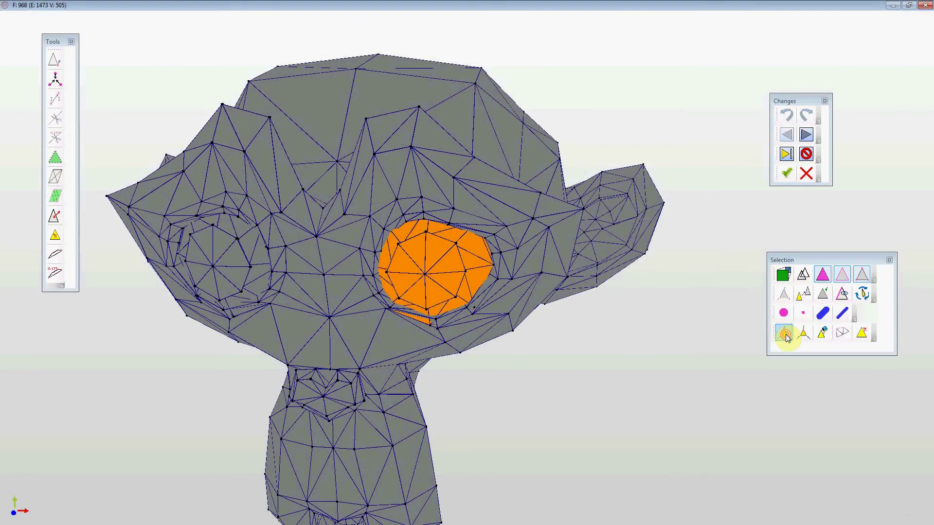
pyautogui.click(802, 299)
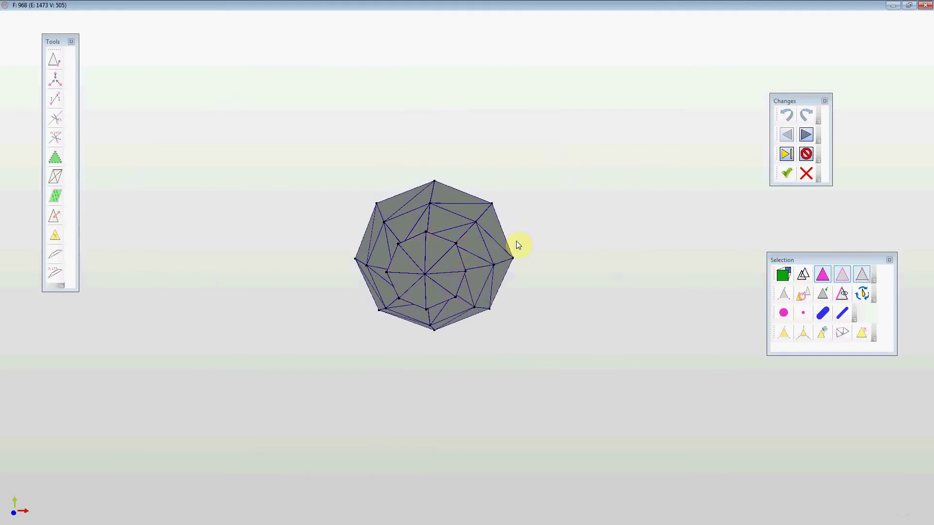
# Select the boundary edges around the open back of the isolated eye.
pyautogui.moveTo(439, 240); pyautogui.dragTo(462, 241, button='middle')
pyautogui.moveTo(462, 241); pyautogui.dragTo(434, 232)
pyautogui.scroll(3, 411, 228)
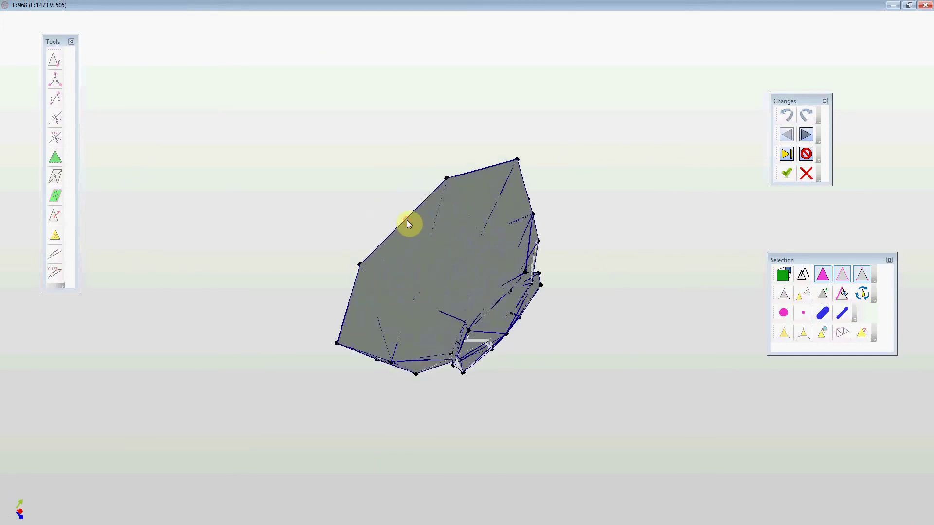
pyautogui.click(406, 219)
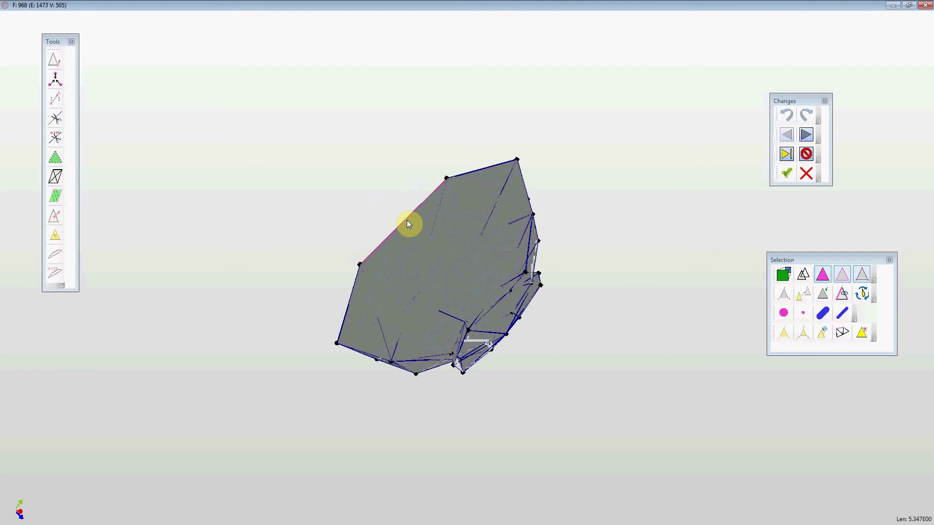
pyautogui.click(467, 174)
pyautogui.moveTo(565, 230); pyautogui.dragTo(525, 238)
pyautogui.click(452, 200)
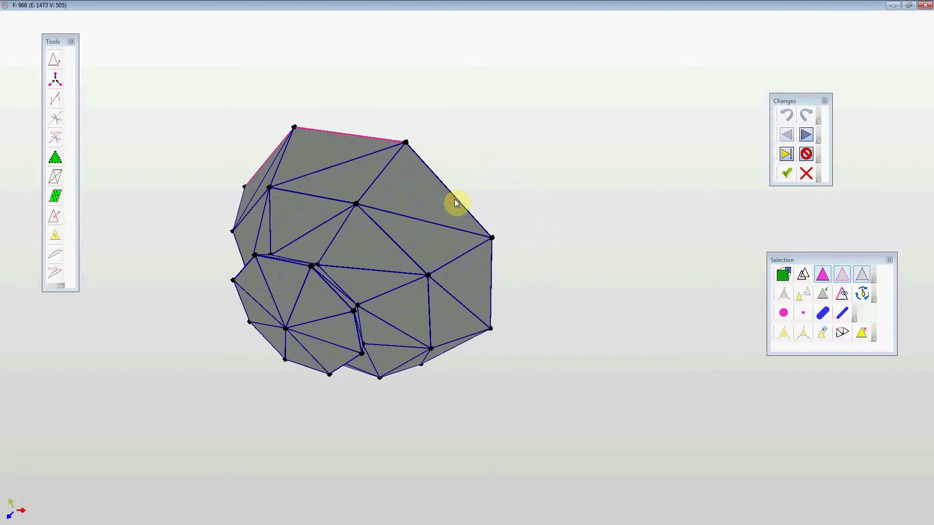
pyautogui.moveTo(454, 200); pyautogui.dragTo(476, 243)
pyautogui.click(476, 243)
pyautogui.click(456, 321)
pyautogui.moveTo(438, 321); pyautogui.dragTo(459, 301, button='right')
pyautogui.moveTo(439, 251); pyautogui.dragTo(442, 292)
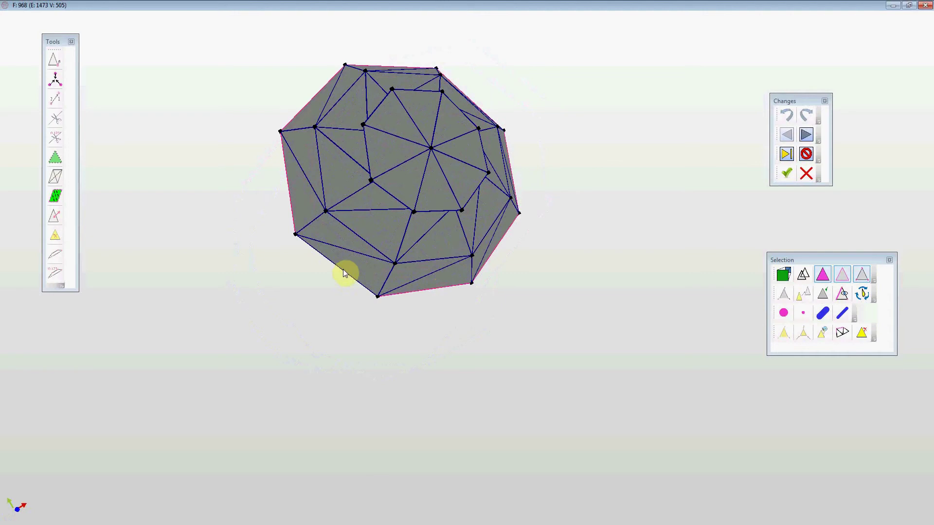
pyautogui.moveTo(277, 208); pyautogui.dragTo(317, 201)
# Fill the eye's open back with facets across the selected edges and turn the see-through mesh display on.
pyautogui.click(55, 196)
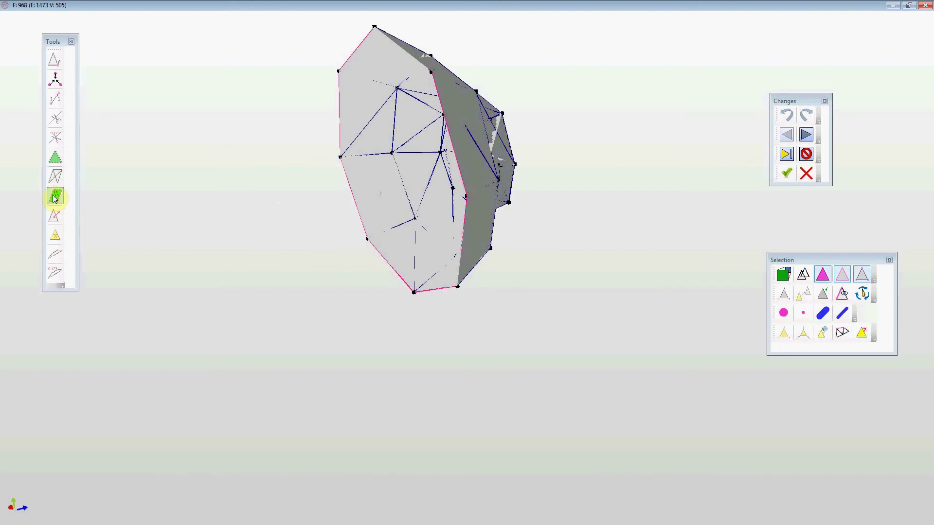
pyautogui.moveTo(357, 177); pyautogui.dragTo(373, 136, button='middle')
pyautogui.moveTo(373, 136); pyautogui.dragTo(379, 160)
pyautogui.click(803, 274)
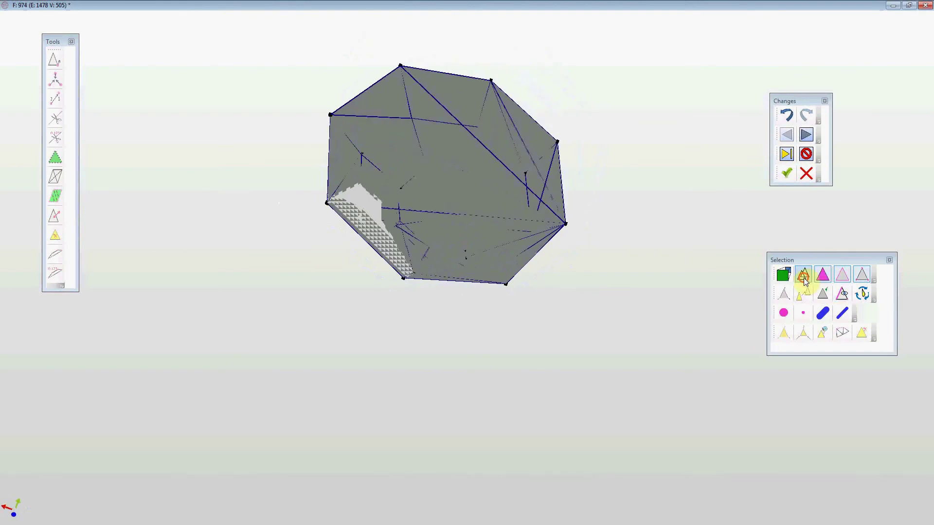
pyautogui.moveTo(560, 273)
pyautogui.mouseDown()
pyautogui.moveTo(486, 229)
pyautogui.moveTo(498, 242)
pyautogui.mouseUp()
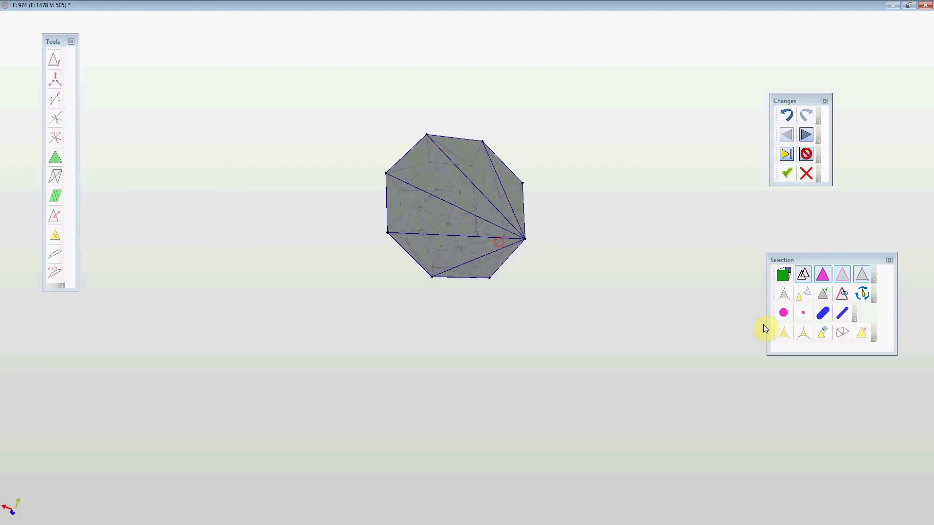
# Show the whole head again and isolate the other eye with Flood Select, using a limit angle of 360.
pyautogui.click(827, 294)
pyautogui.moveTo(554, 277); pyautogui.dragTo(621, 267)
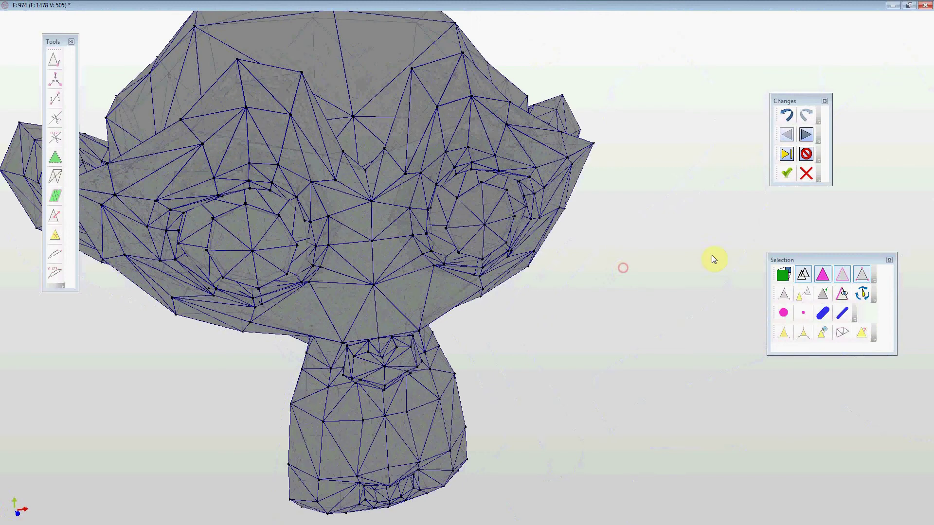
pyautogui.click(262, 229)
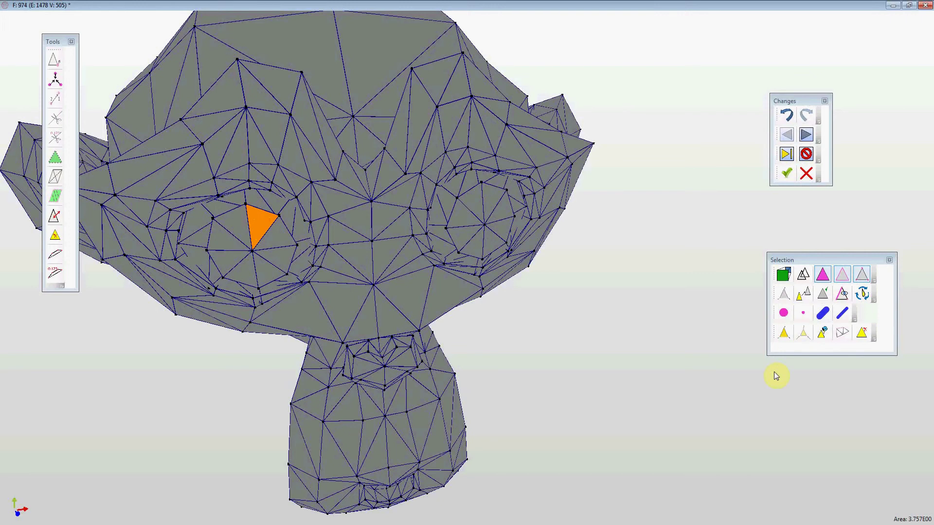
pyautogui.click(822, 334)
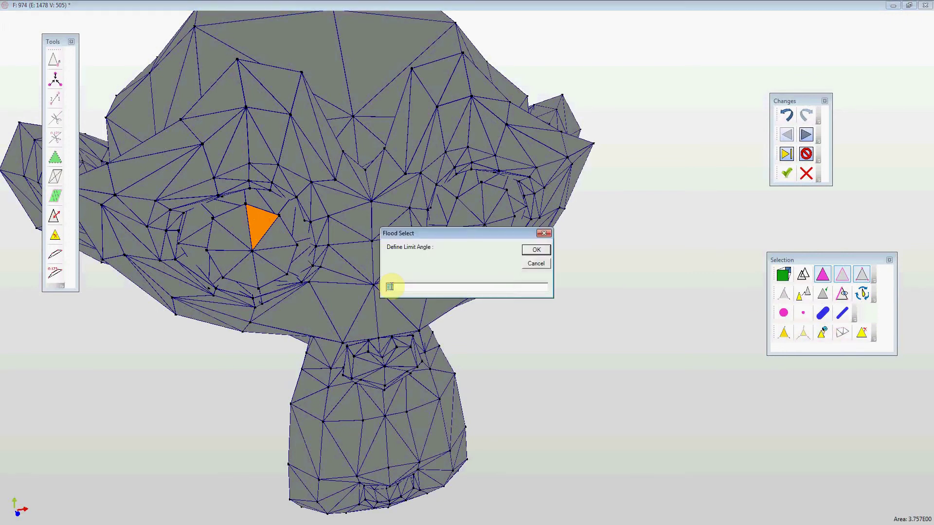
pyautogui.write('3')
pyautogui.click(391, 287)
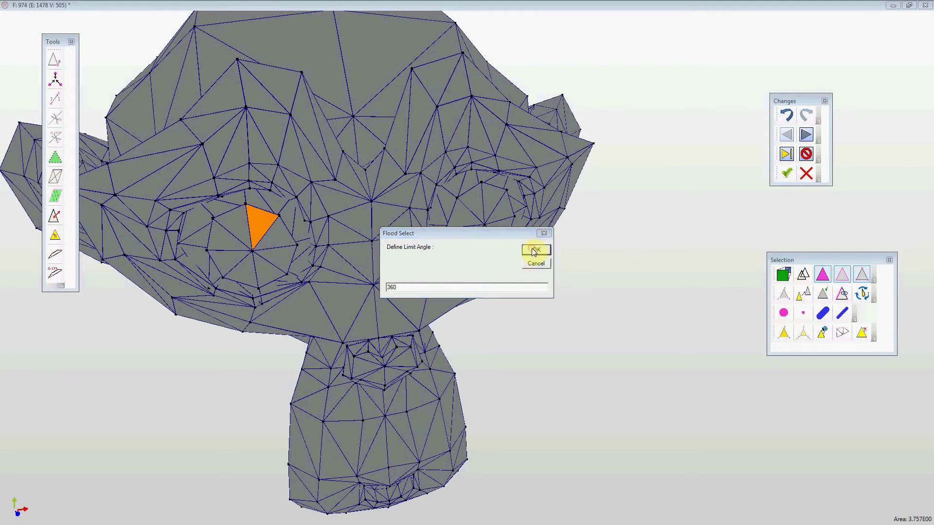
pyautogui.click(533, 250)
pyautogui.click(801, 295)
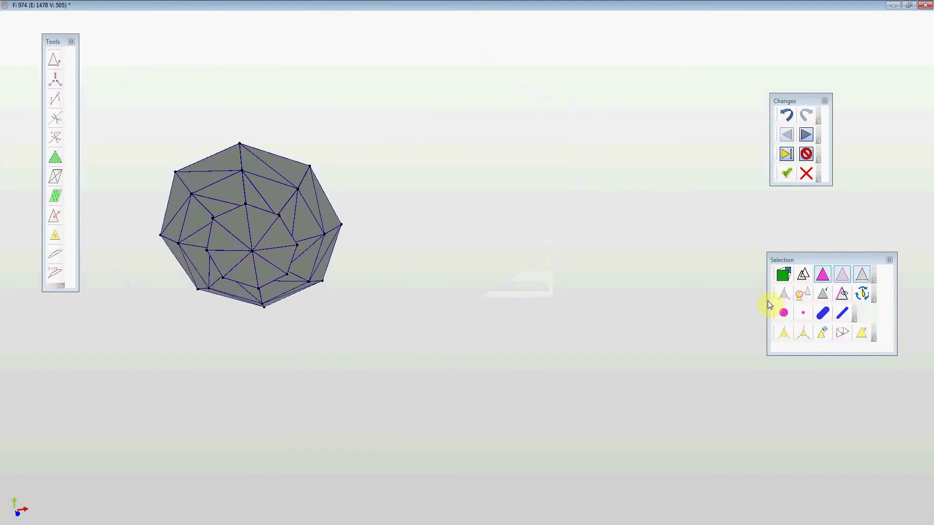
# Select one outer rim edge and one edge at the centre of the isolated eye, and clear the selection.
pyautogui.moveTo(236, 188); pyautogui.dragTo(336, 215, button='middle')
pyautogui.scroll(3, 295, 182)
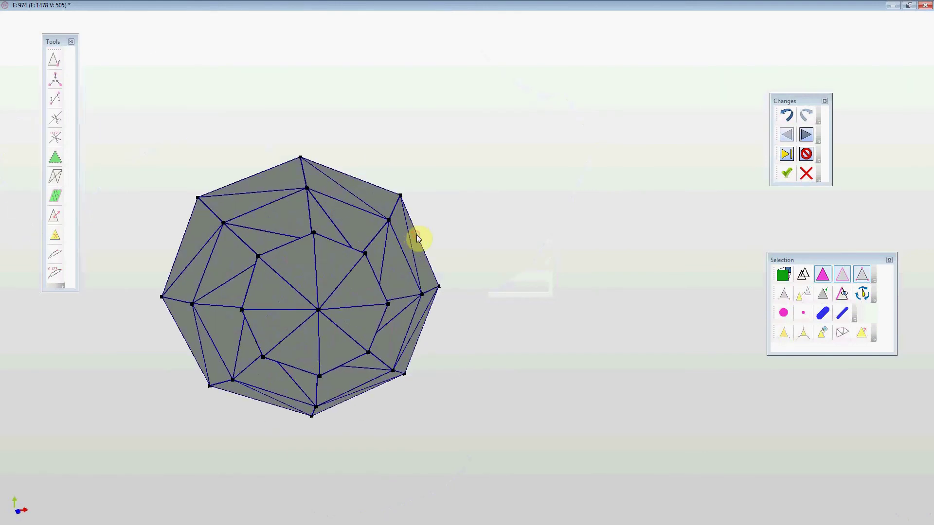
pyautogui.click(417, 235)
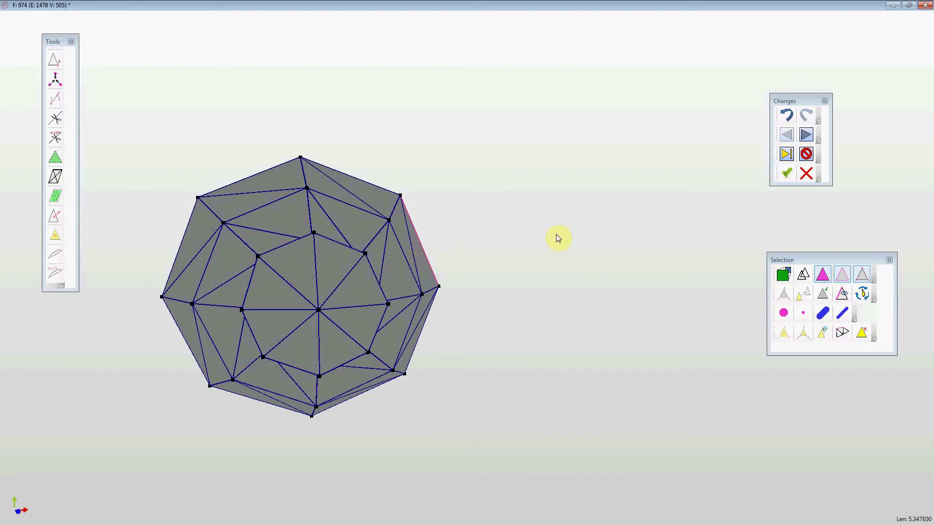
pyautogui.click(320, 242)
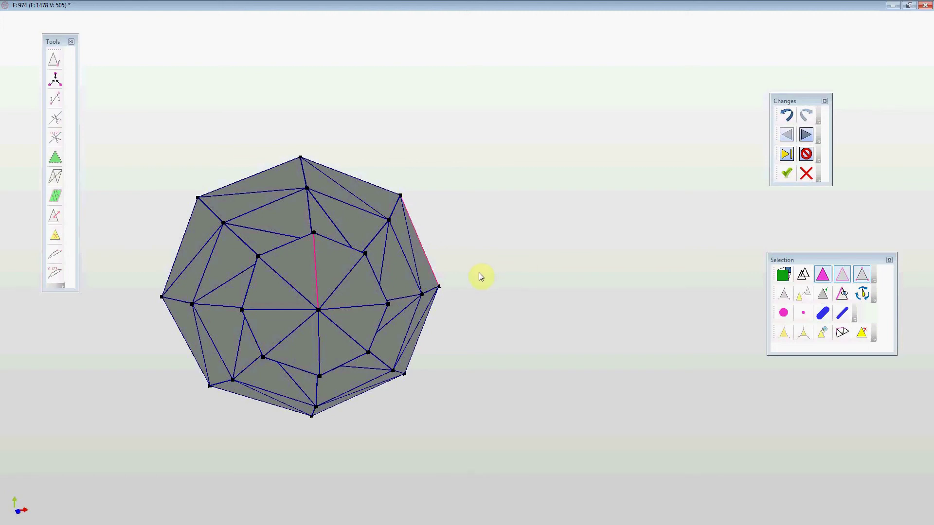
pyautogui.click(862, 332)
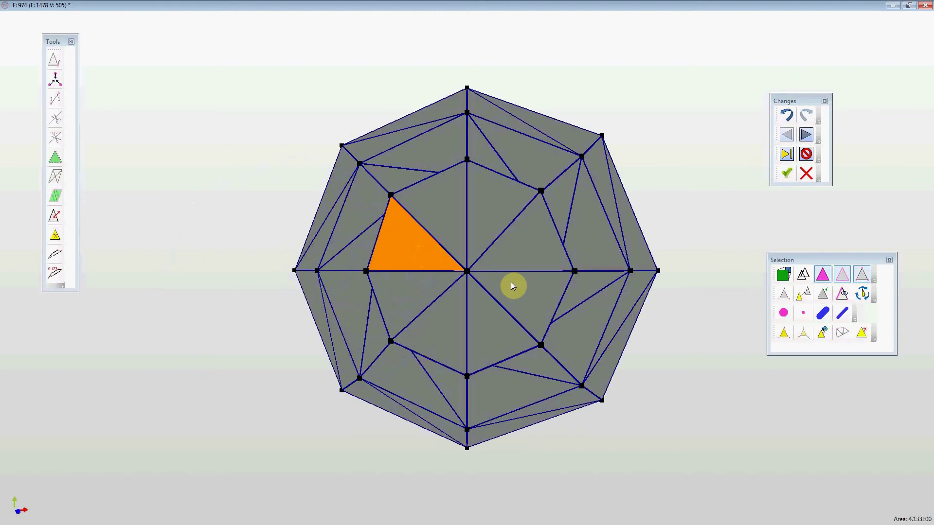
# Select all boundary edges around the isolated eye's outer rim, thicken the displayed edges, and fill the eye's open back with facets.
pyautogui.click(511, 285)
pyautogui.click(640, 232)
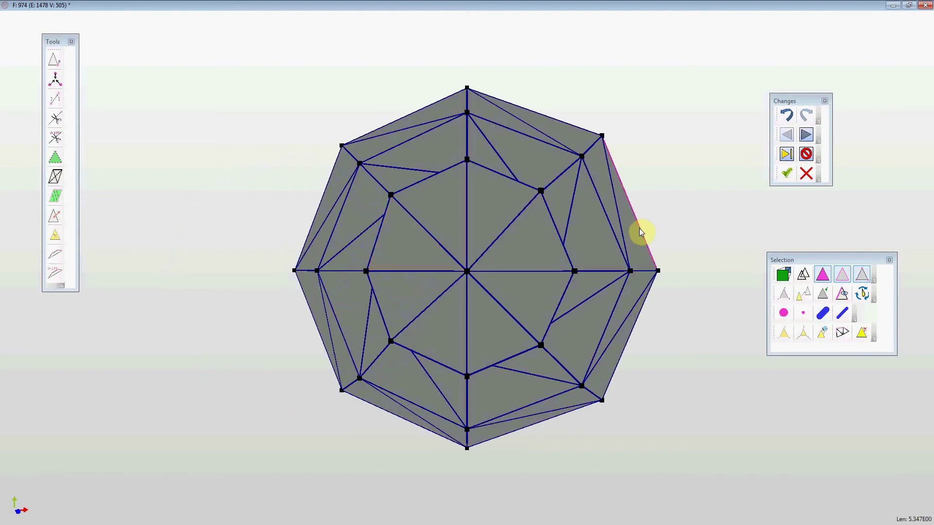
pyautogui.click(843, 334)
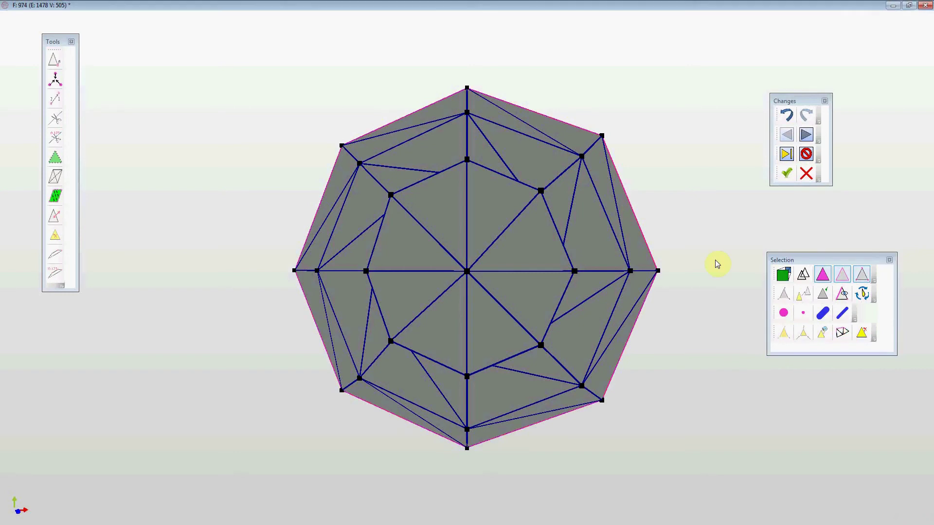
pyautogui.click(823, 313)
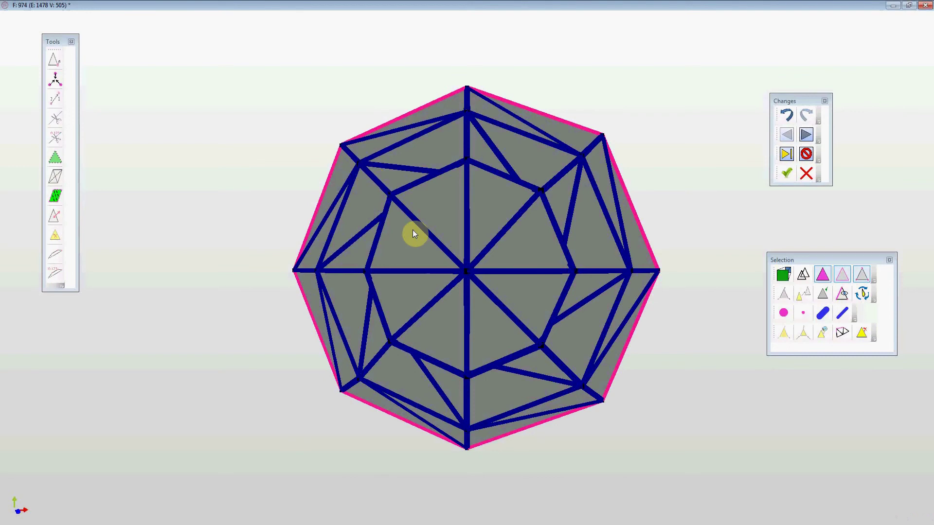
pyautogui.moveTo(545, 311); pyautogui.dragTo(468, 252, button='middle')
pyautogui.click(52, 204)
pyautogui.moveTo(415, 288); pyautogui.dragTo(438, 253, button='middle')
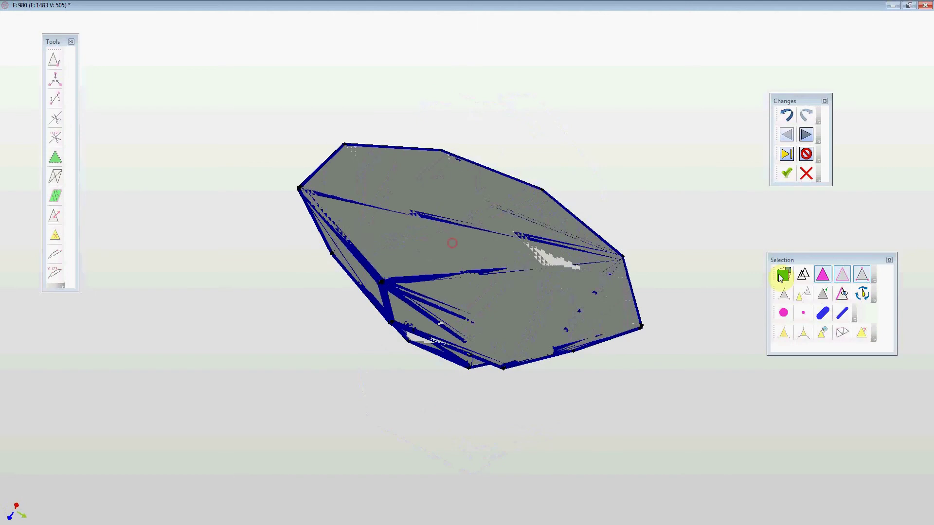
# Make the displayed mesh edges thinner, and turn off the vertex and facet display for the closed eye.
pyautogui.click(845, 314)
pyautogui.click(845, 313)
pyautogui.scroll(-1, 585, 313)
pyautogui.moveTo(573, 316); pyautogui.dragTo(537, 332, button='middle')
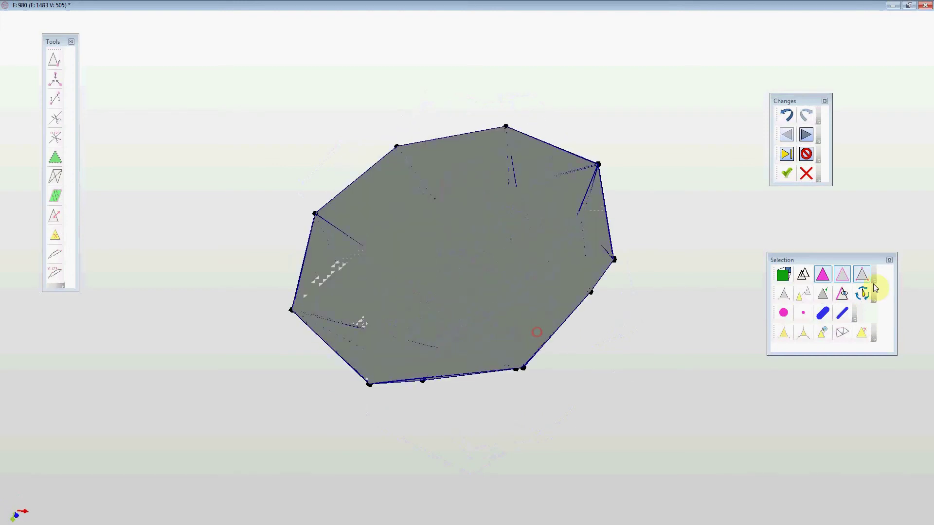
pyautogui.click(842, 297)
pyautogui.click(861, 279)
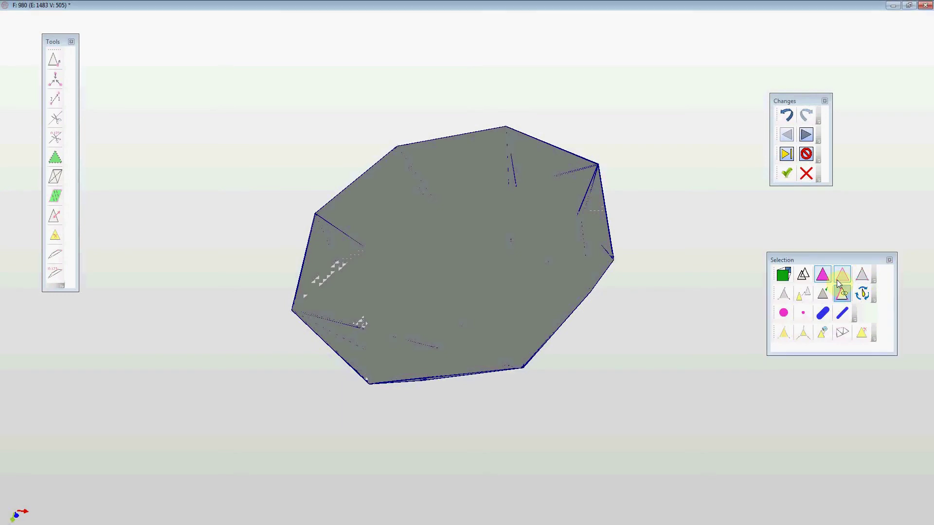
pyautogui.click(842, 275)
pyautogui.moveTo(611, 344); pyautogui.dragTo(535, 331, button='middle')
# Show the whole head again, with facets and vertices displayed.
pyautogui.click(822, 294)
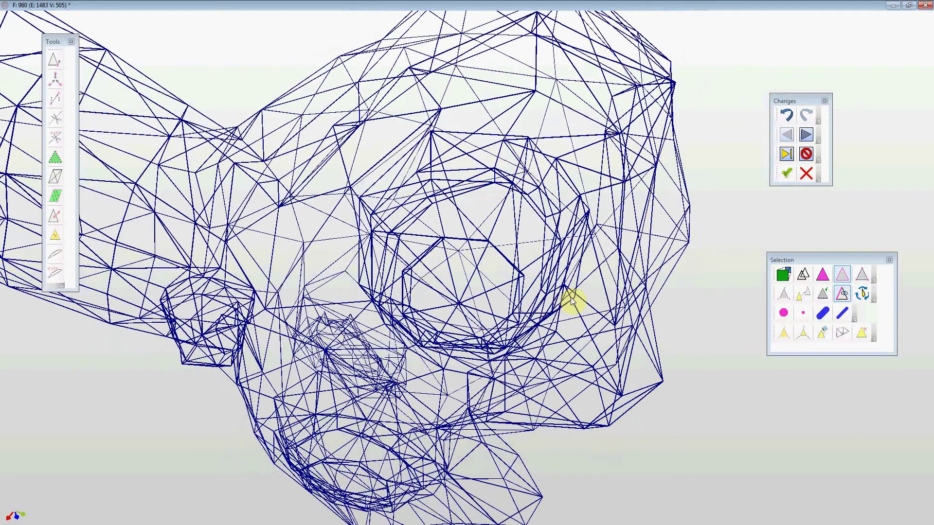
pyautogui.click(822, 274)
pyautogui.moveTo(629, 372); pyautogui.dragTo(626, 329, button='middle')
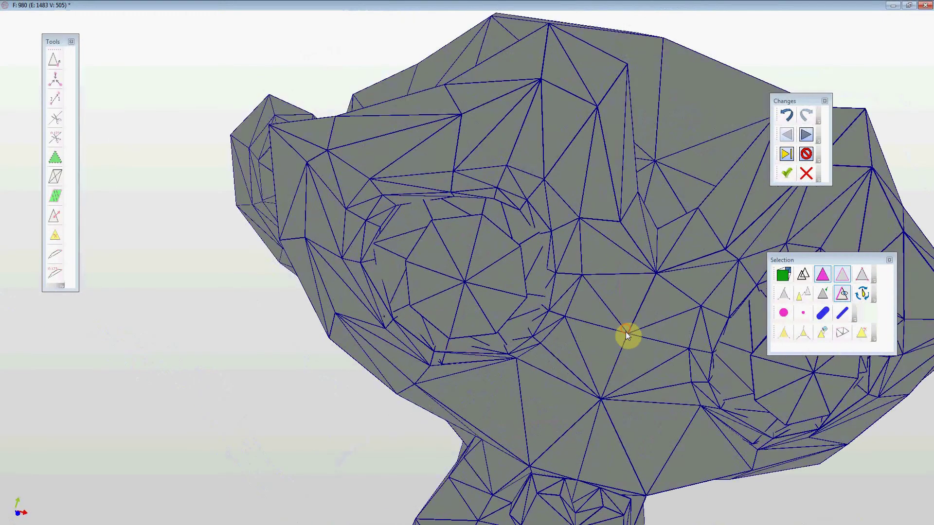
pyautogui.moveTo(598, 367); pyautogui.dragTo(569, 302, button='middle')
pyautogui.click(822, 293)
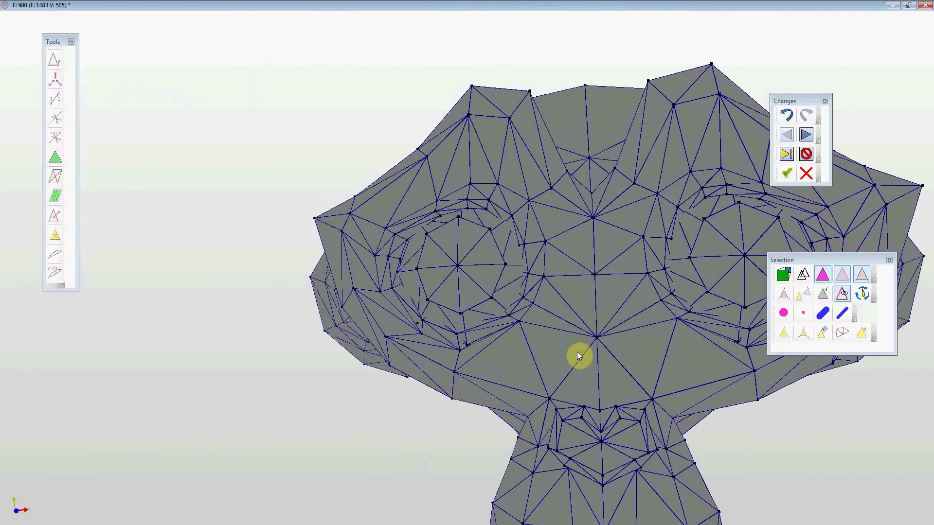
# Isolate the head shell without the two eyes, using Flood Select from a facet on the forehead.
pyautogui.moveTo(569, 350); pyautogui.dragTo(585, 340, button='middle')
pyautogui.scroll(-4, 592, 299)
pyautogui.moveTo(611, 213); pyautogui.dragTo(528, 251, button='right')
pyautogui.moveTo(529, 250); pyautogui.dragTo(466, 169, button='middle')
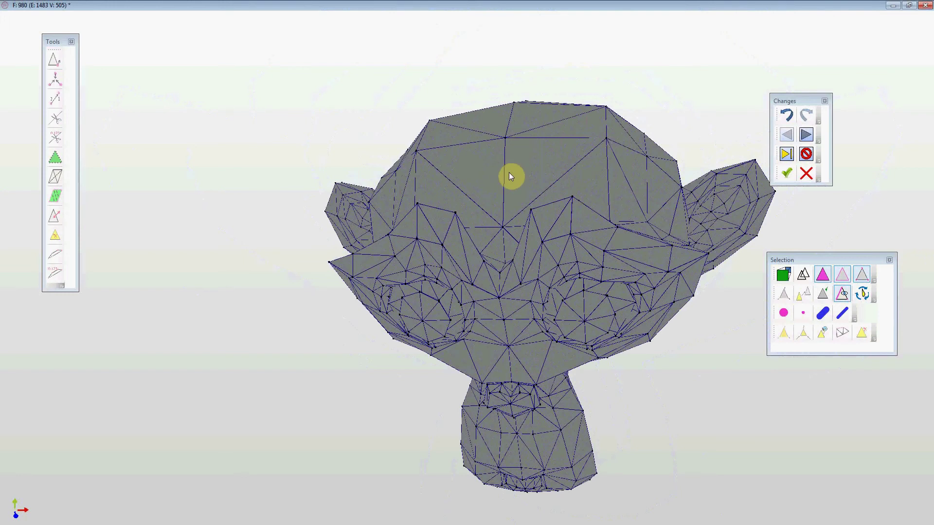
pyautogui.click(534, 156)
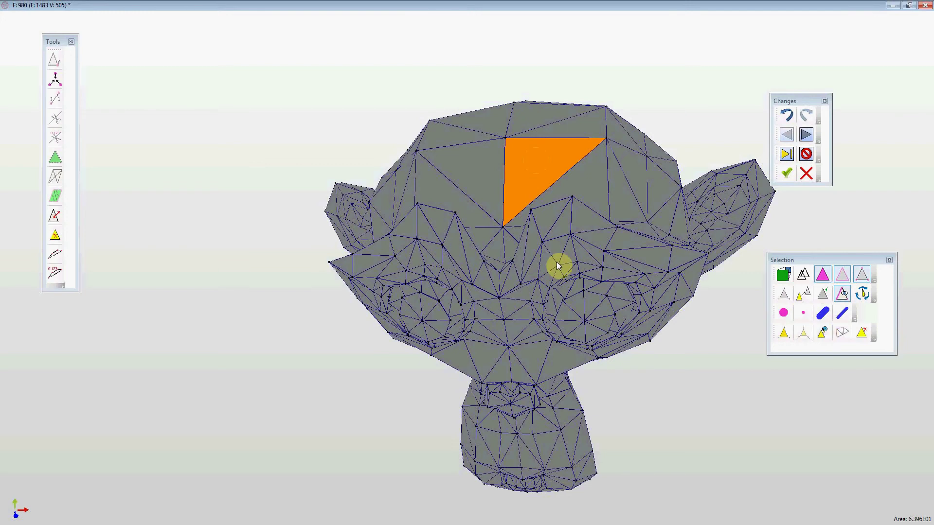
pyautogui.click(543, 167)
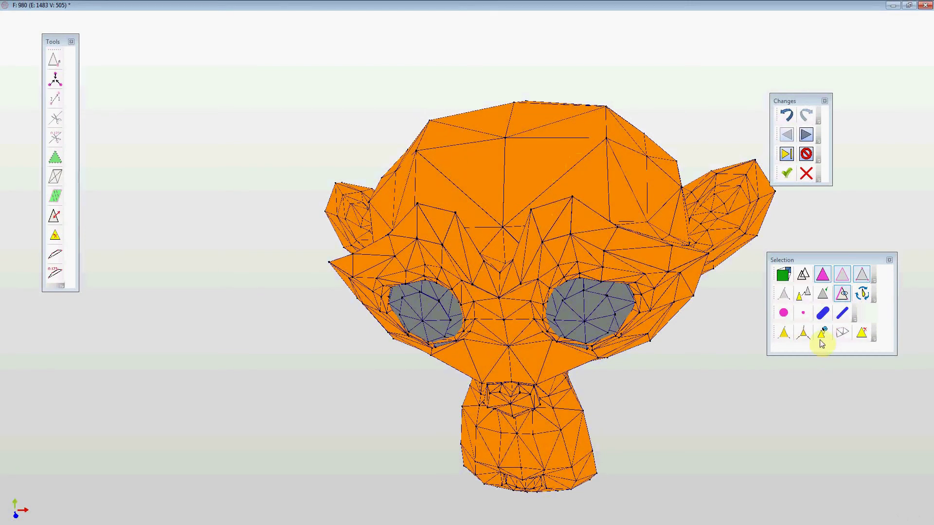
pyautogui.moveTo(496, 348); pyautogui.dragTo(455, 316)
pyautogui.click(801, 295)
# Select all boundary edges of the first open eye socket and fill it with facets.
pyautogui.scroll(5, 455, 315)
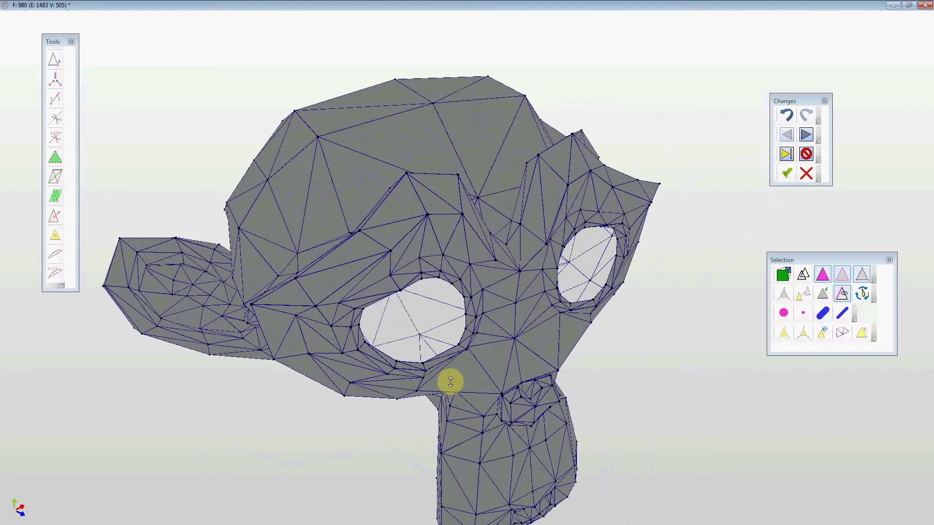
pyautogui.click(463, 363)
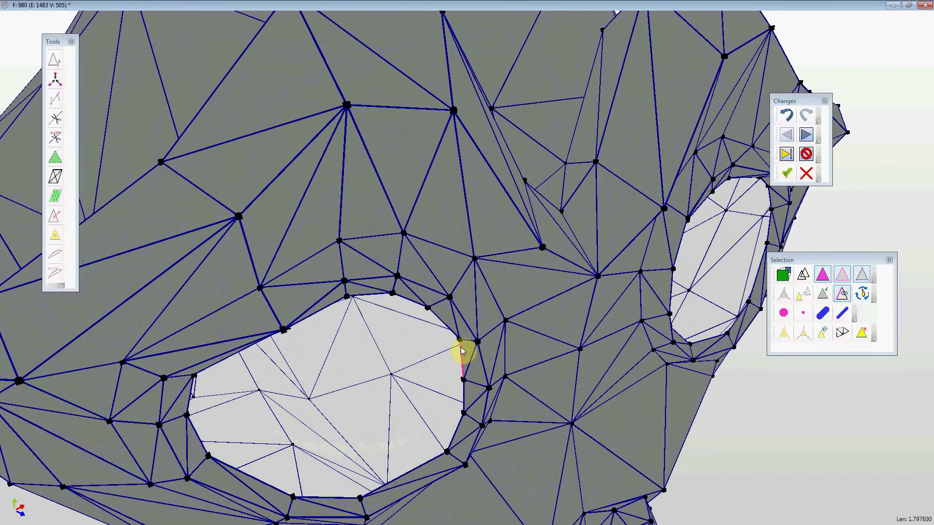
pyautogui.click(833, 333)
pyautogui.click(55, 196)
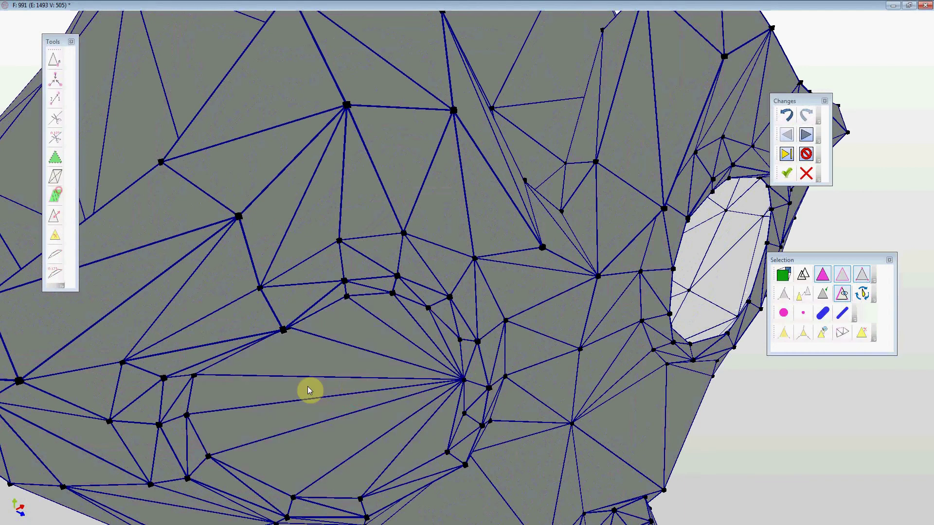
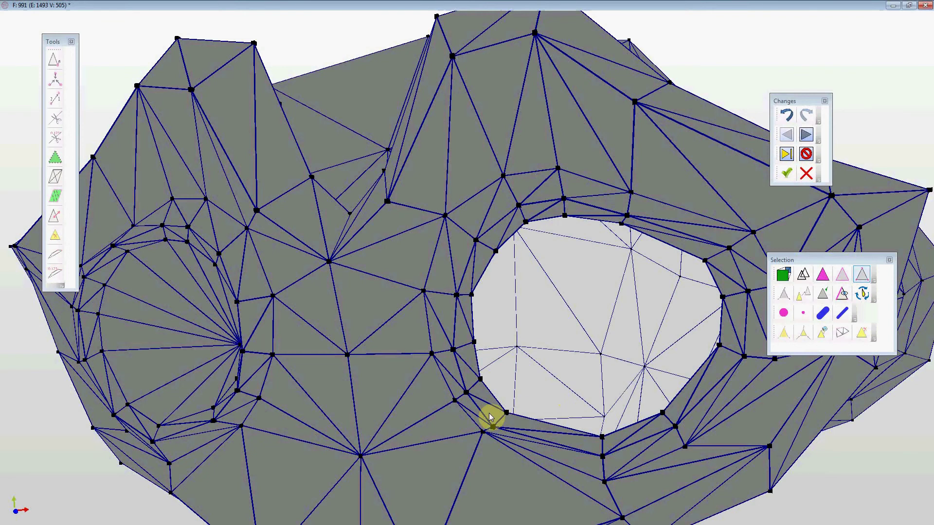
# Bridge the remaining open eye socket with one new facet between a vertex on its upper rim and two on its lower rim.
pyautogui.click(506, 412)
pyautogui.click(564, 216)
pyautogui.click(480, 380)
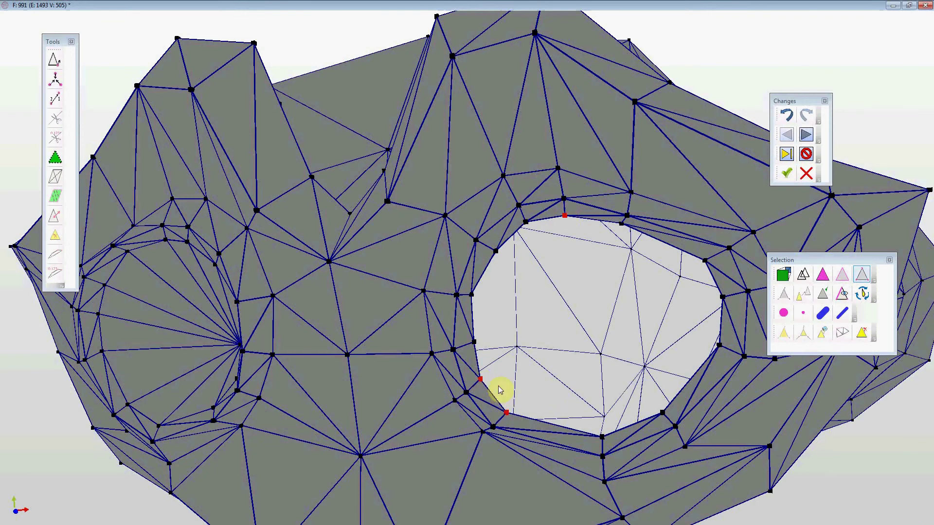
pyautogui.click(55, 157)
pyautogui.moveTo(516, 347)
pyautogui.mouseDown(button='middle')
pyautogui.moveTo(512, 339)
pyautogui.moveTo(521, 333)
pyautogui.mouseUp(button='middle')
# Create a second facet beside the bridging facet from two upper rim vertices and one lower rim vertex of the socket.
pyautogui.click(534, 217)
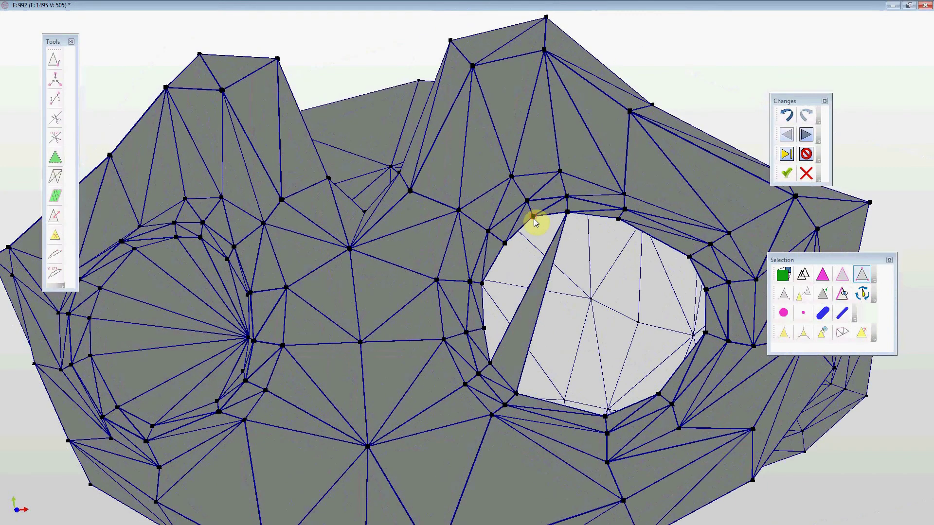
pyautogui.click(489, 364)
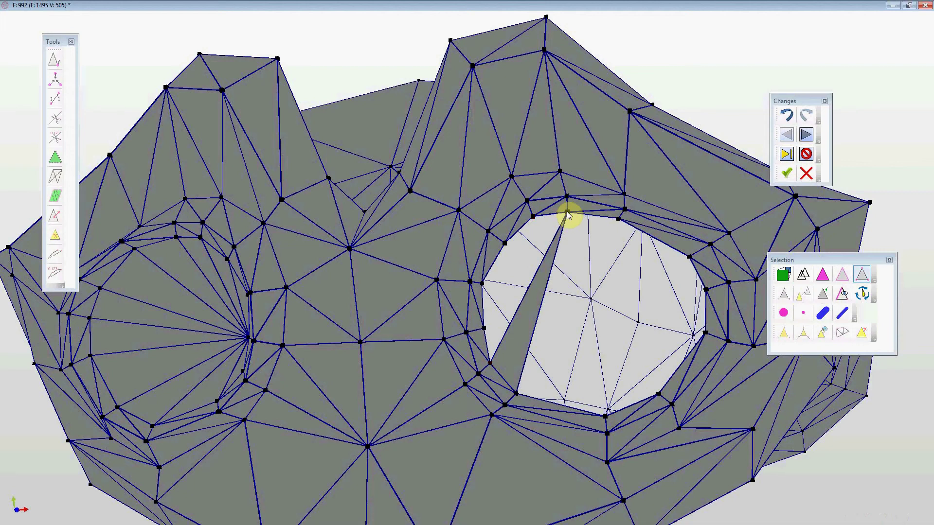
pyautogui.click(567, 212)
pyautogui.click(533, 216)
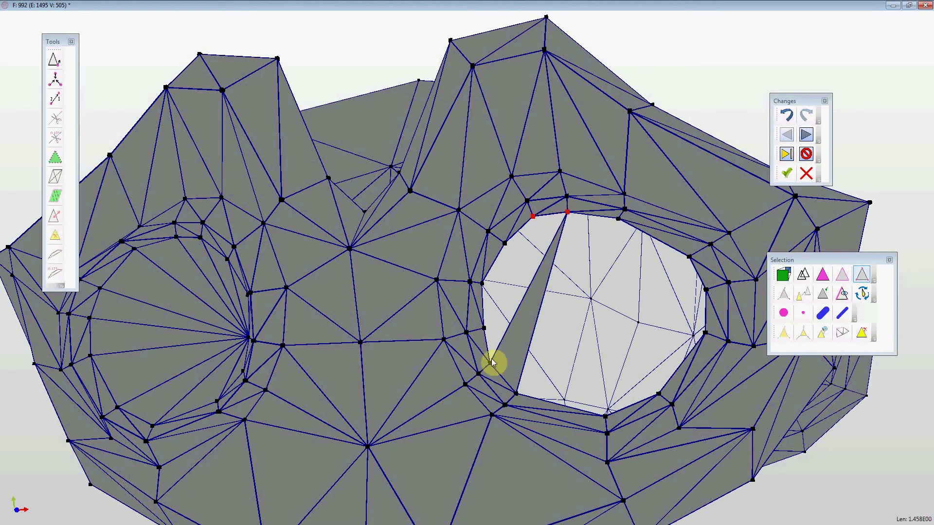
pyautogui.click(489, 363)
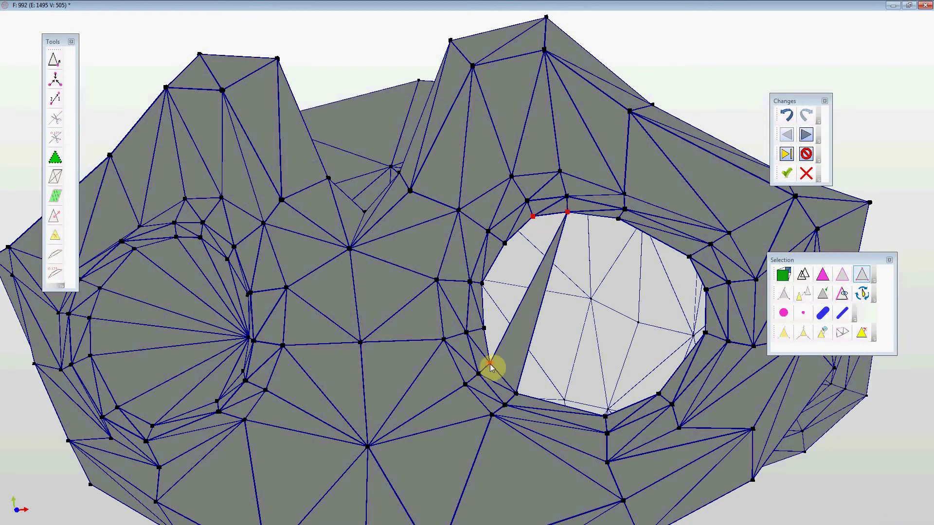
pyautogui.click(55, 157)
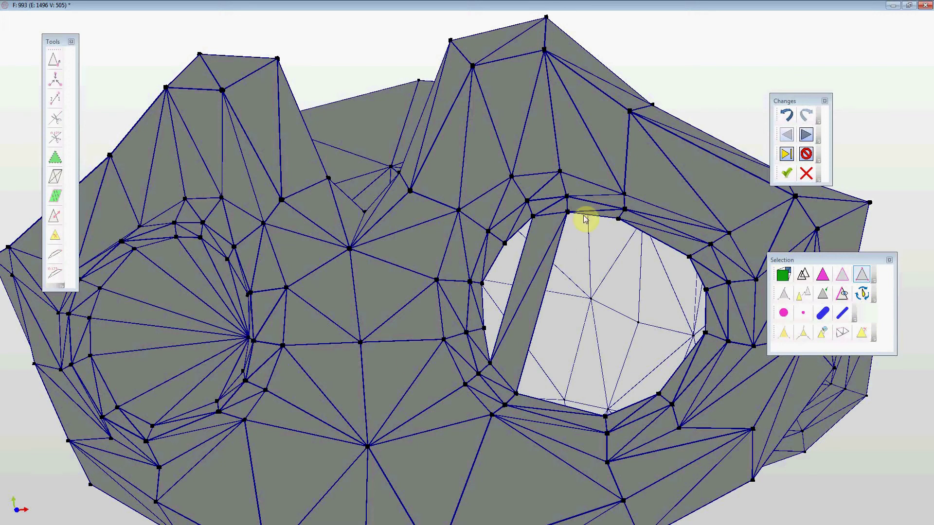
# Select two edges on the lower rim of the socket's larger opening, and undo the second bridging facet.
pyautogui.click(841, 276)
pyautogui.click(544, 401)
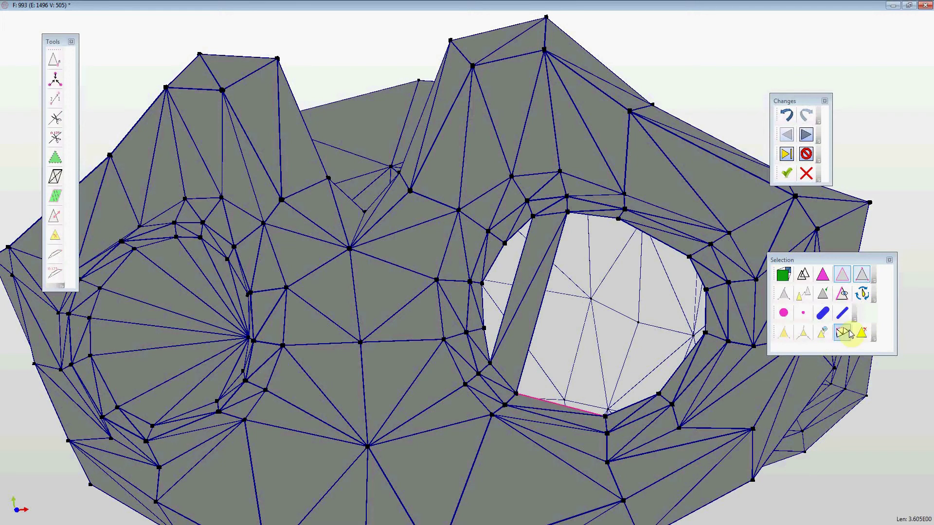
pyautogui.click(641, 404)
pyautogui.moveTo(601, 424)
pyautogui.mouseDown()
pyautogui.moveTo(616, 431)
pyautogui.moveTo(609, 431)
pyautogui.mouseUp()
pyautogui.moveTo(624, 377); pyautogui.dragTo(435, 368)
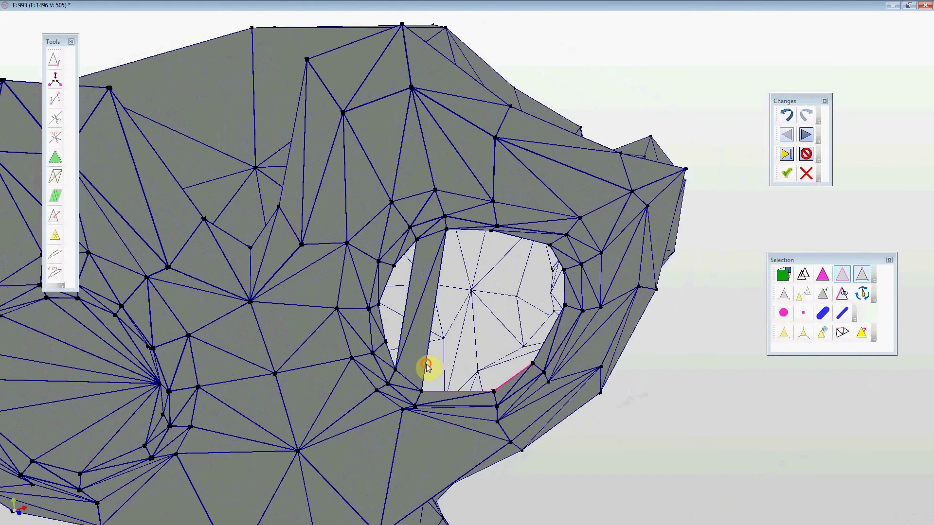
pyautogui.scroll(-5, 427, 368)
pyautogui.scroll(6, 495, 311)
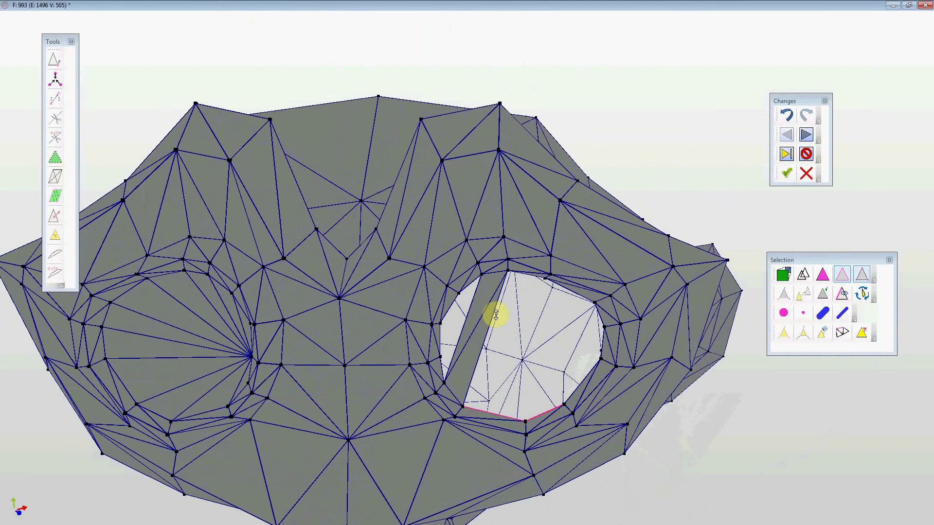
pyautogui.moveTo(500, 321); pyautogui.dragTo(449, 292, button='right')
pyautogui.click(861, 275)
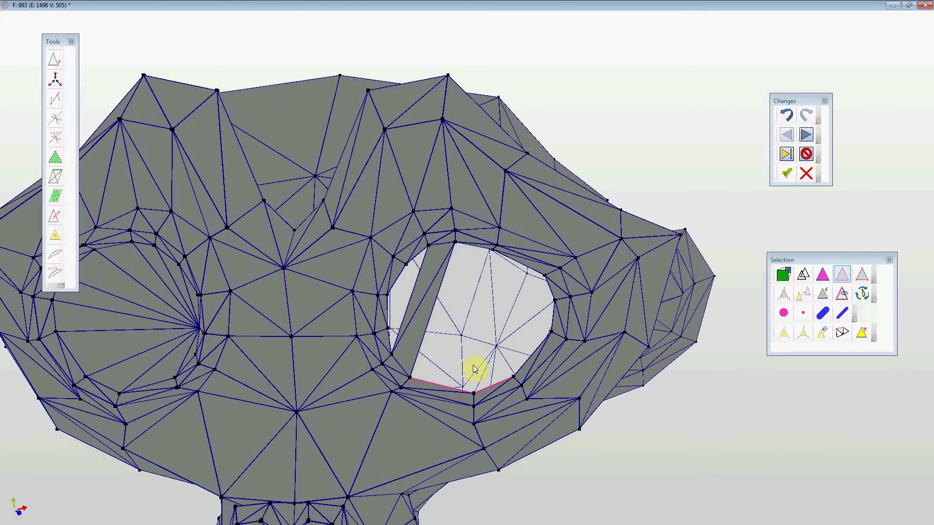
pyautogui.moveTo(470, 359); pyautogui.dragTo(464, 360, button='middle')
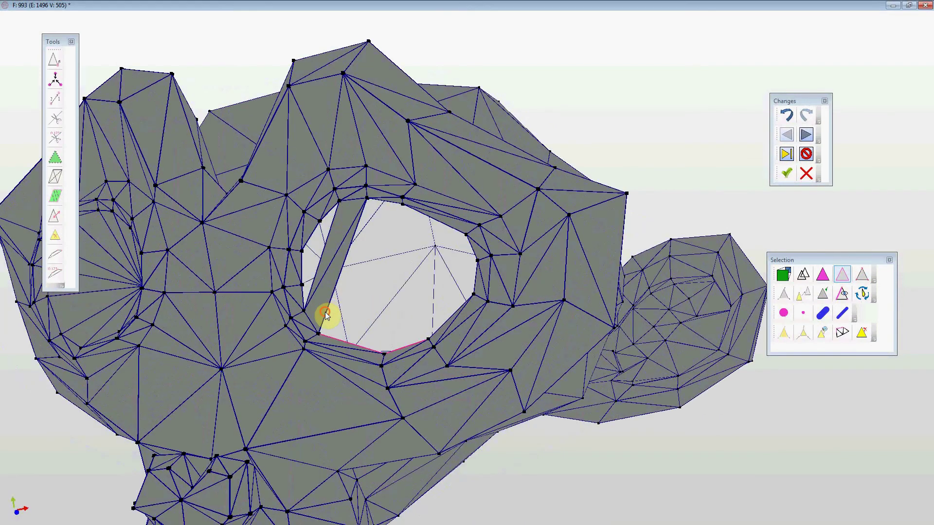
pyautogui.moveTo(326, 316); pyautogui.dragTo(329, 321, button='middle')
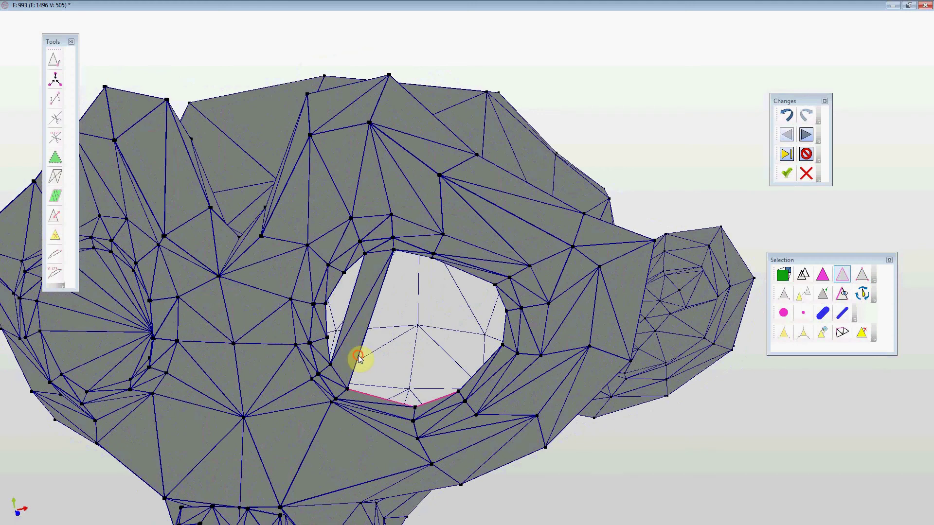
pyautogui.click(786, 115)
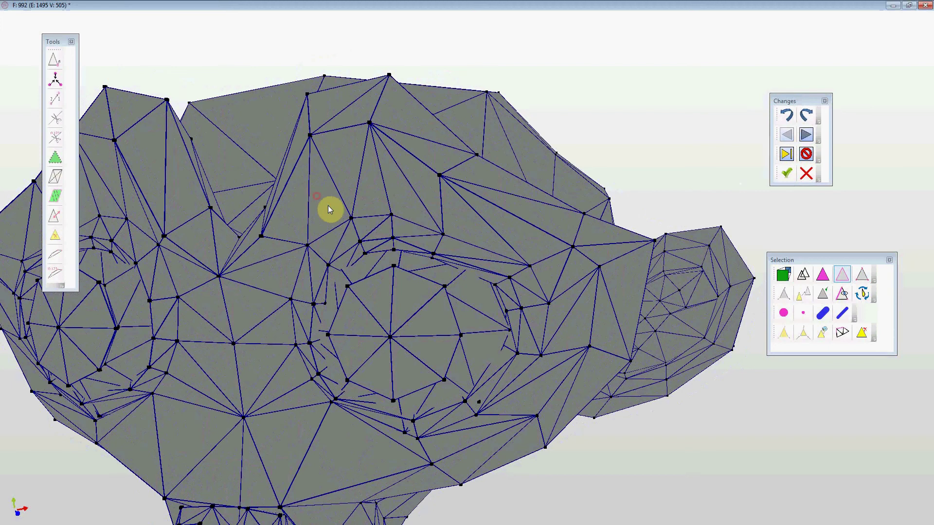
# Isolate the head shell from the eyes again, using Flood Select from a facet beside the nose.
pyautogui.click(822, 274)
pyautogui.click(250, 362)
pyautogui.doubleClick(250, 362)
pyautogui.click(822, 333)
pyautogui.click(799, 298)
pyautogui.moveTo(383, 342); pyautogui.dragTo(383, 341, button='middle')
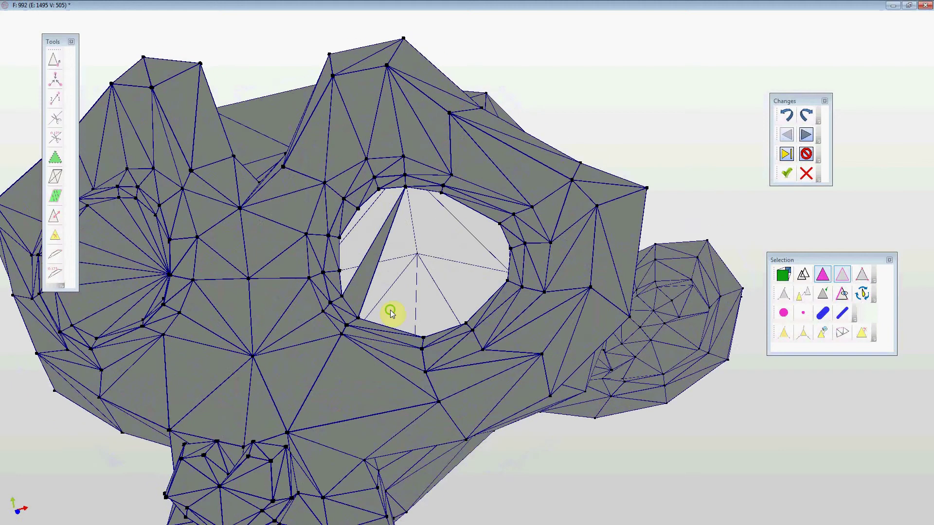
# Select one edge on the lower rim of the bridged socket and extend the selection along its connected boundary edges.
pyautogui.scroll(5, 387, 333)
pyautogui.click(428, 454)
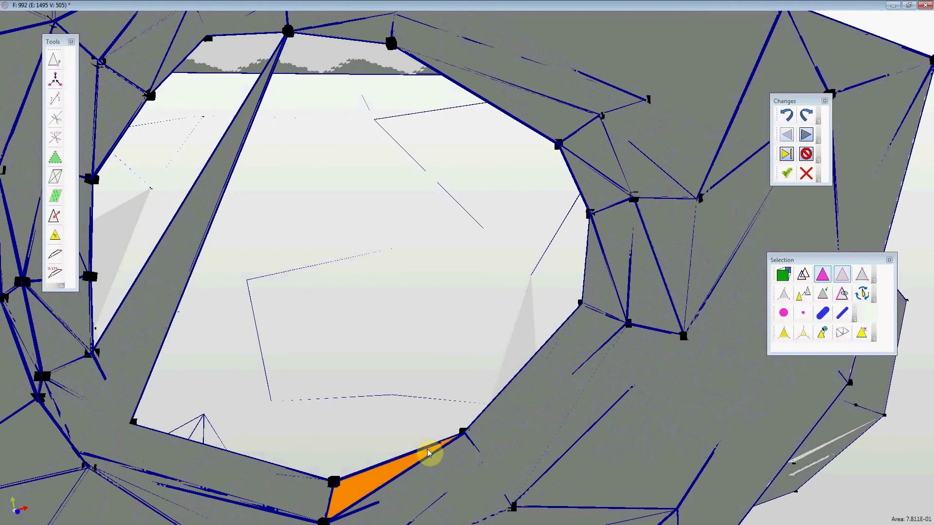
pyautogui.click(426, 453)
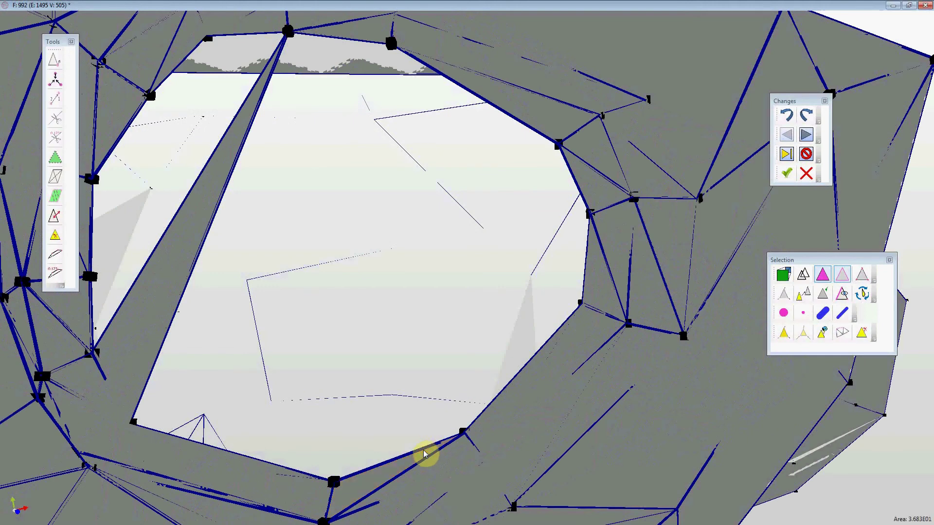
pyautogui.click(424, 453)
pyautogui.click(423, 452)
pyautogui.click(423, 451)
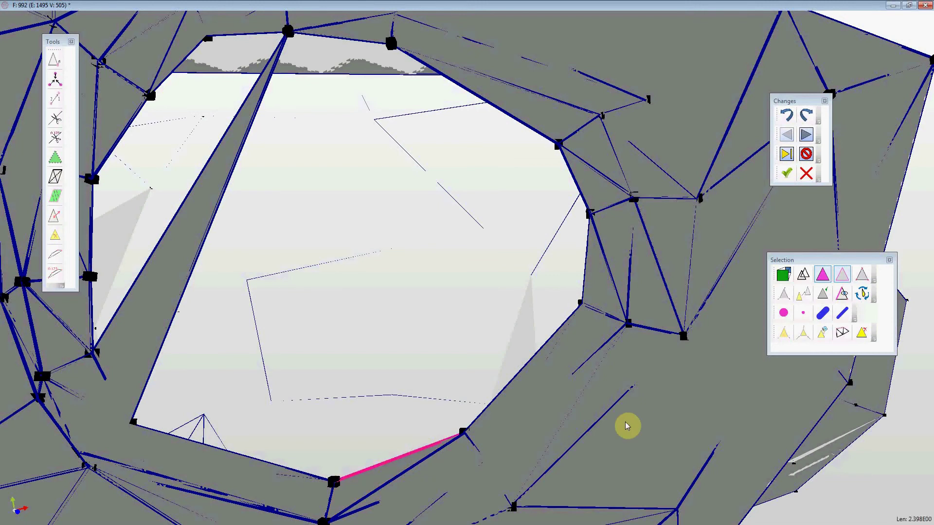
pyautogui.click(842, 334)
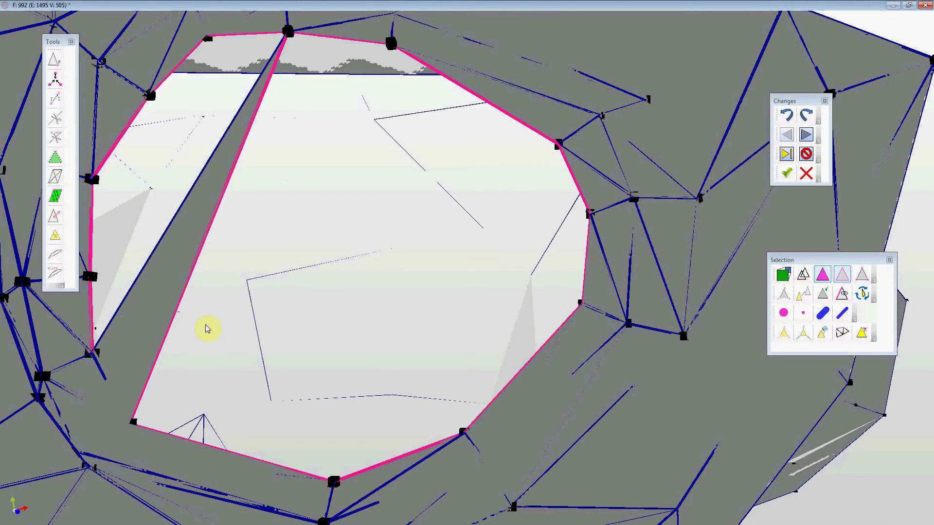
pyautogui.scroll(-5, 203, 316)
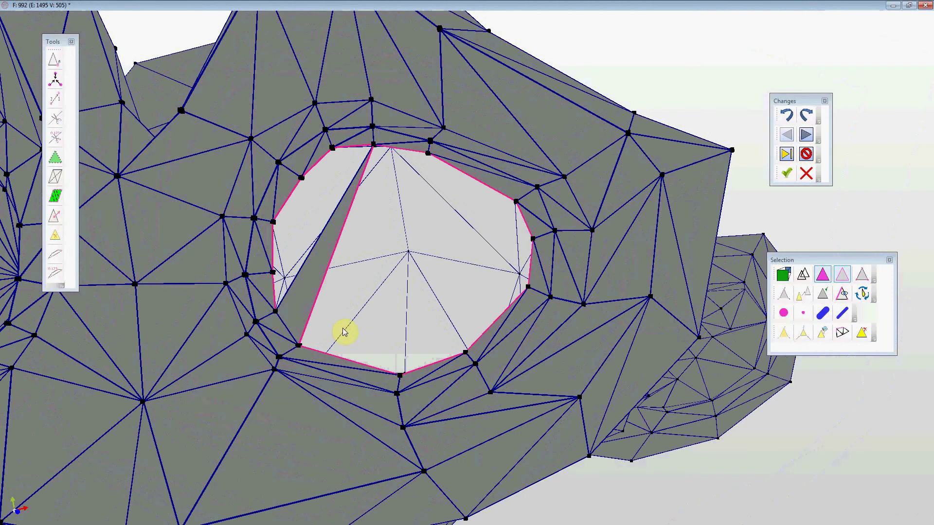
# Fill the selected boundary of the bridged eye socket with facets and delete the long leftover facet inside it.
pyautogui.click(325, 271)
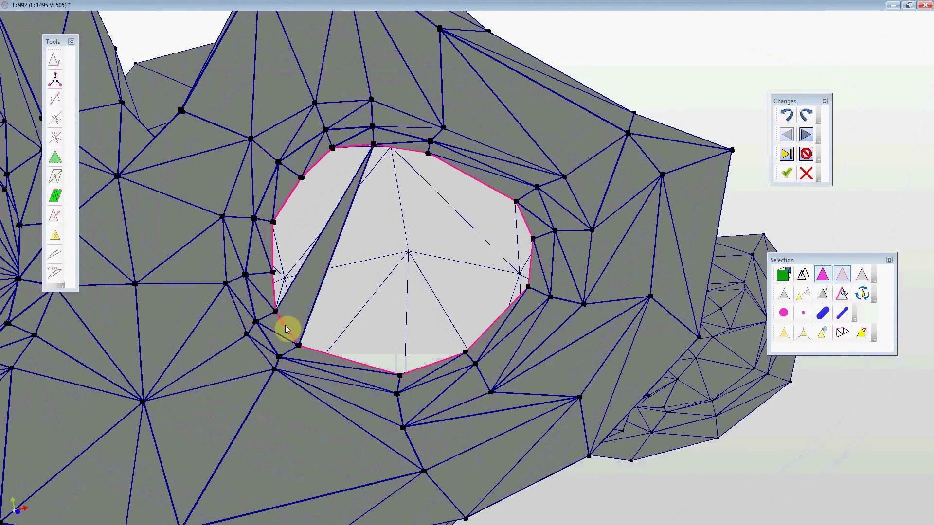
pyautogui.click(56, 198)
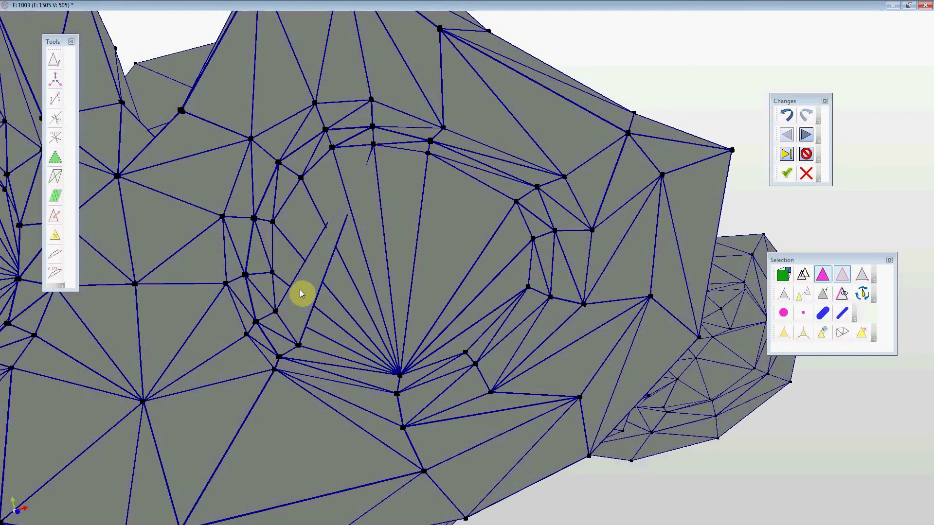
pyautogui.click(302, 305)
pyautogui.click(56, 236)
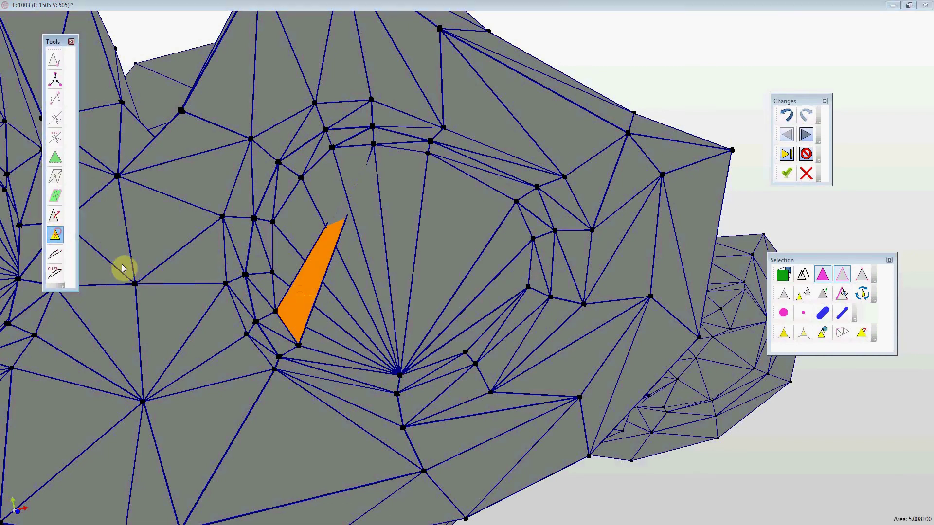
# Highlight all the facets that fill the opposite eye socket to examine how that opening is closed.
pyautogui.scroll(-5, 389, 314)
pyautogui.moveTo(391, 314); pyautogui.dragTo(459, 346, button='right')
pyautogui.scroll(2, 375, 314)
pyautogui.scroll(-2, 442, 269)
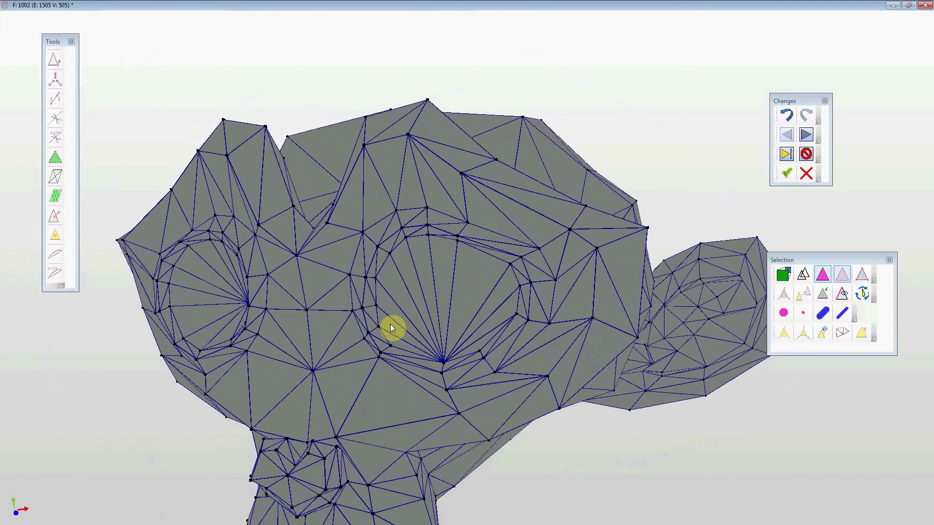
pyautogui.moveTo(430, 303)
pyautogui.mouseDown()
pyautogui.moveTo(431, 283)
pyautogui.moveTo(419, 279)
pyautogui.moveTo(415, 291)
pyautogui.moveTo(434, 300)
pyautogui.moveTo(434, 313)
pyautogui.mouseUp()
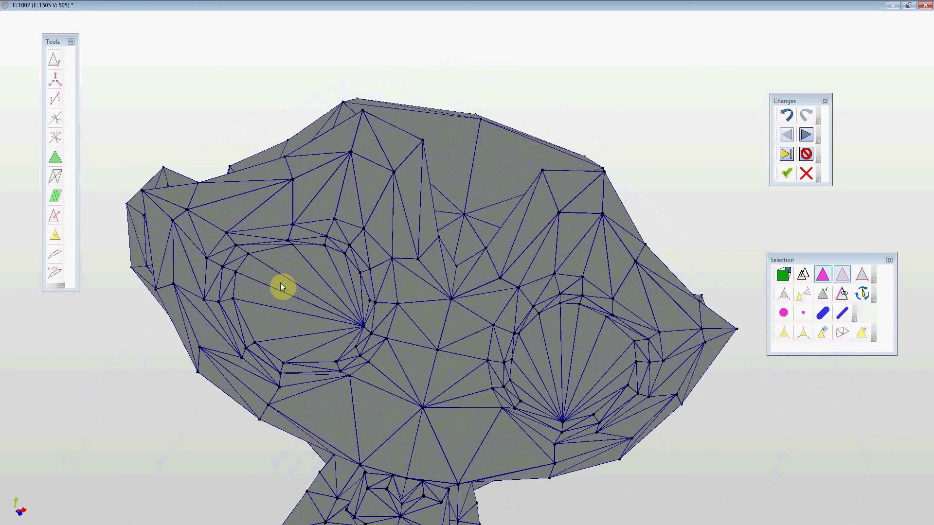
pyautogui.moveTo(305, 293); pyautogui.dragTo(349, 261)
pyautogui.click(343, 250)
pyautogui.click(377, 235)
pyautogui.click(390, 219)
pyautogui.click(417, 233)
pyautogui.click(425, 246)
pyautogui.click(432, 261)
pyautogui.click(331, 267)
pyautogui.click(336, 286)
pyautogui.click(367, 308)
pyautogui.click(383, 316)
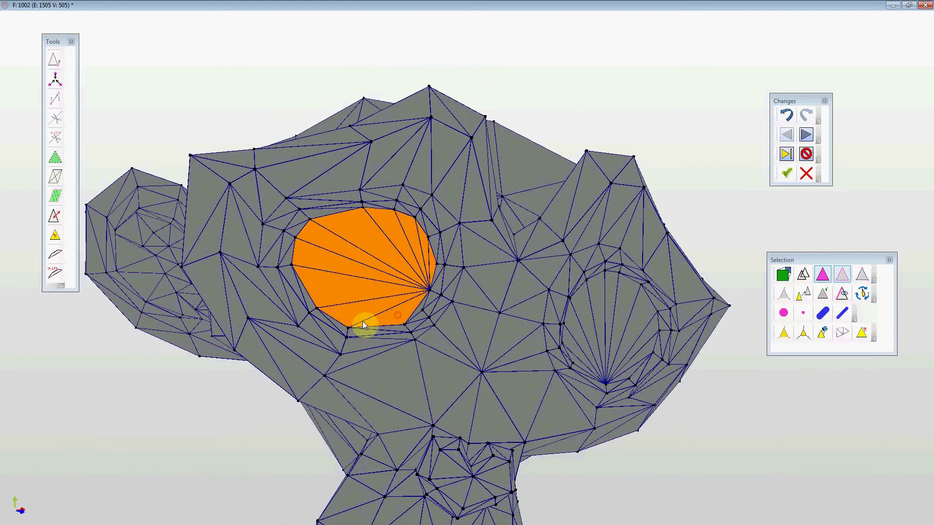
pyautogui.click(59, 257)
pyautogui.moveTo(359, 284)
pyautogui.mouseDown(button='middle')
pyautogui.moveTo(341, 255)
pyautogui.moveTo(364, 268)
pyautogui.moveTo(342, 278)
pyautogui.mouseUp(button='middle')
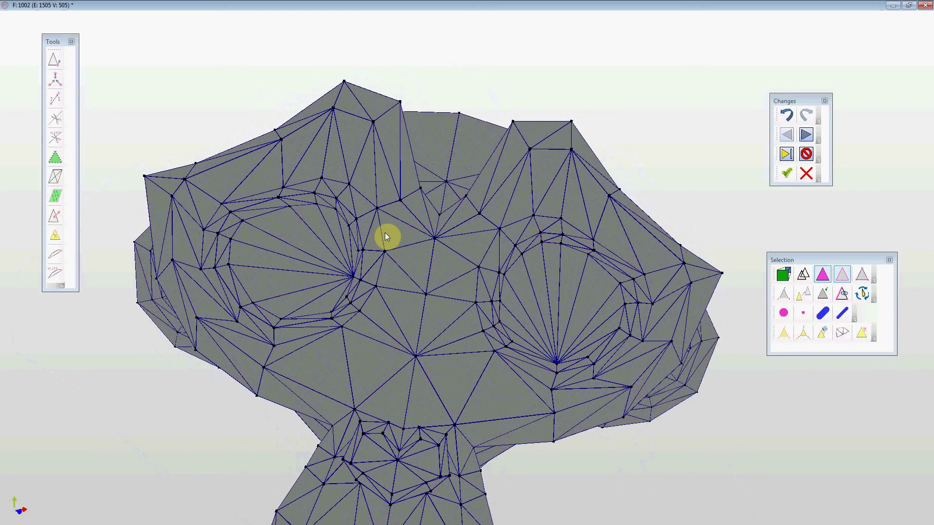
# Select three neighbouring facets in the newly filled socket's fan and deselect them again.
pyautogui.click(524, 290)
pyautogui.click(538, 275)
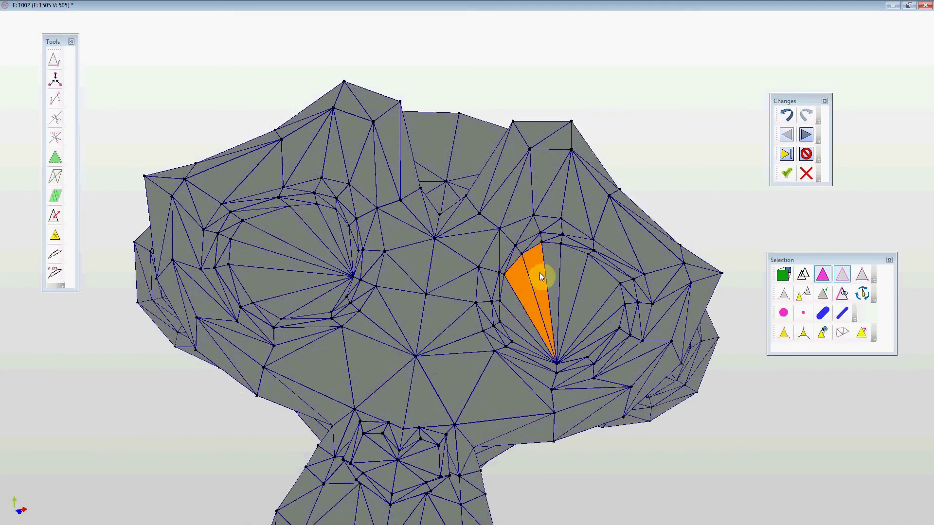
pyautogui.click(553, 270)
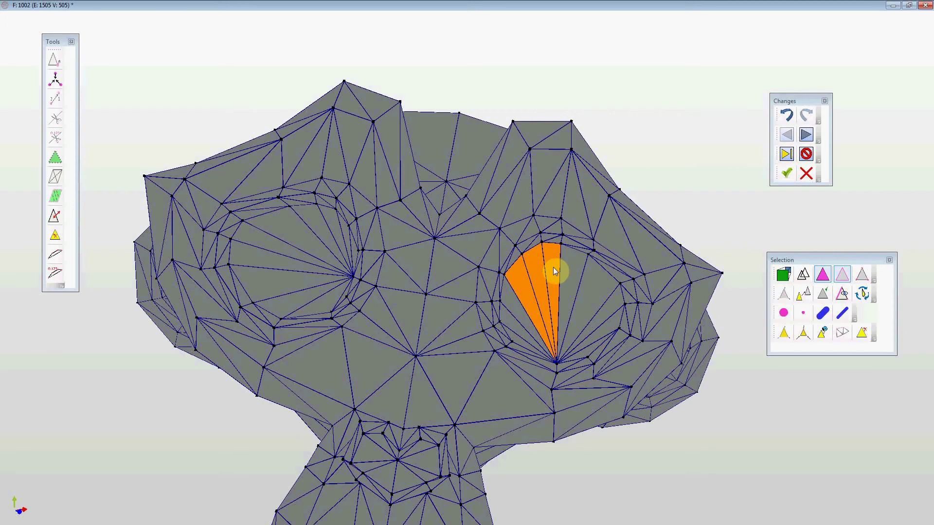
pyautogui.click(535, 275)
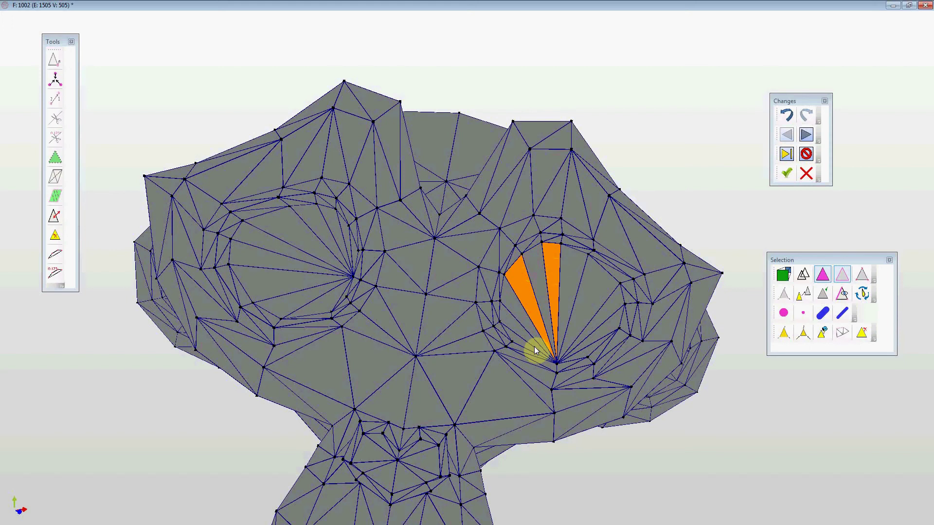
pyautogui.click(524, 287)
pyautogui.click(552, 266)
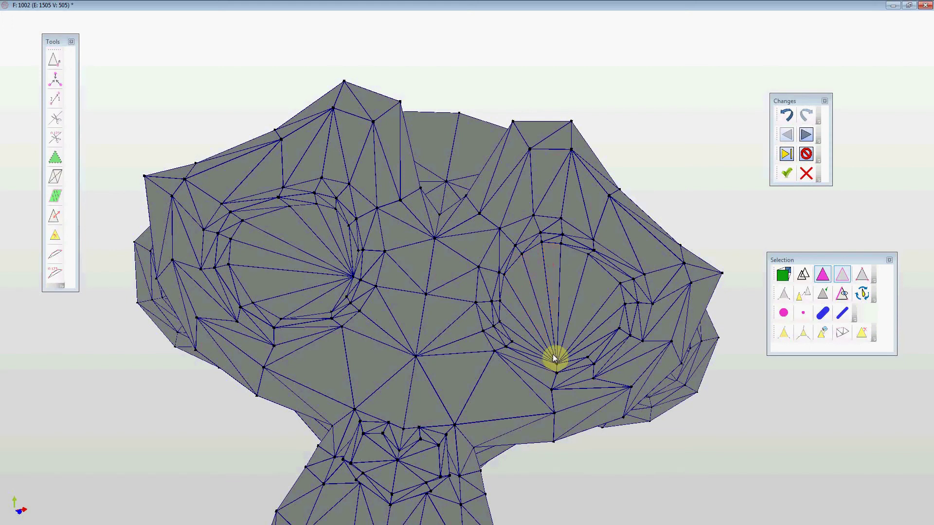
# Pick individual facets of the newly filled socket one at a time to check each one's area.
pyautogui.moveTo(546, 338); pyautogui.dragTo(536, 339, button='middle')
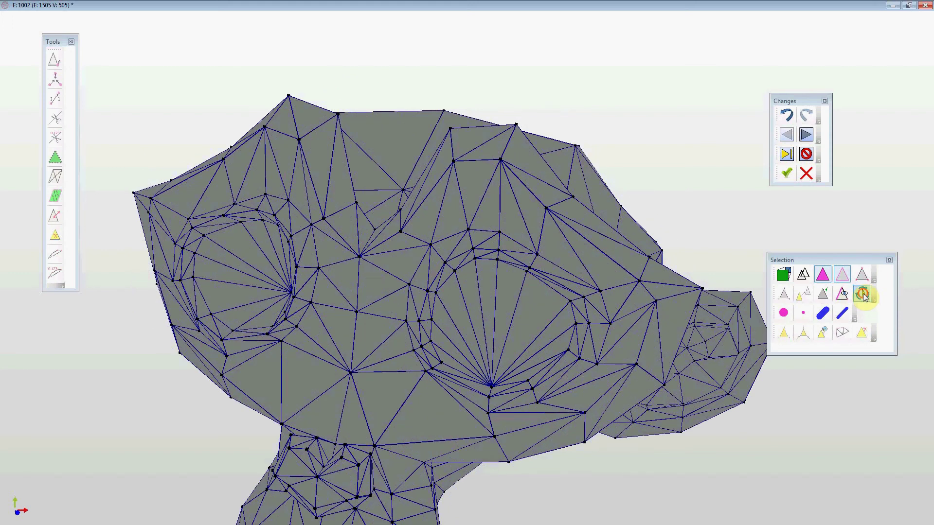
pyautogui.click(454, 299)
pyautogui.click(463, 278)
pyautogui.moveTo(489, 282); pyautogui.dragTo(505, 282)
pyautogui.click(512, 285)
pyautogui.click(545, 305)
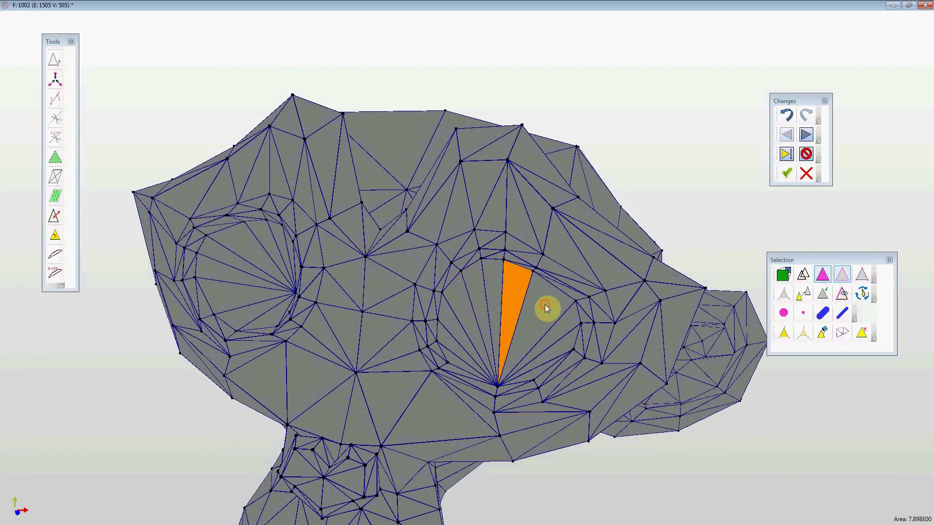
pyautogui.click(489, 287)
pyautogui.click(474, 297)
pyautogui.click(468, 302)
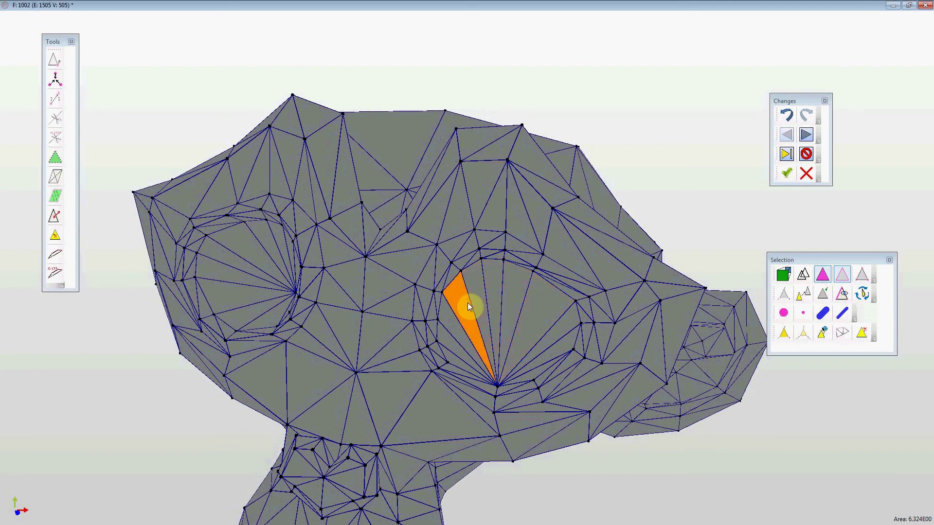
pyautogui.click(483, 293)
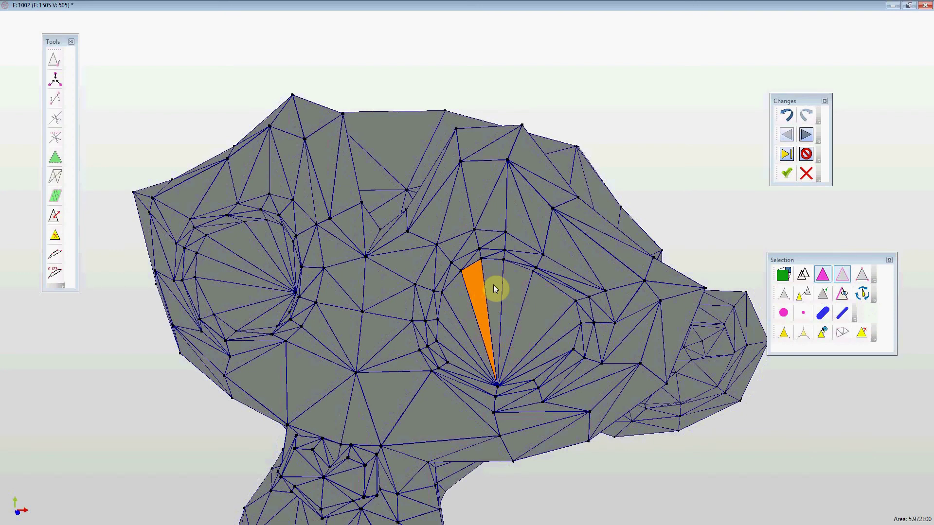
# Extend the selection to more facets of the new socket fill, leaving gaps between the selected groups.
pyautogui.keyDown('ctrl'); pyautogui.click(494, 283); pyautogui.keyUp('ctrl')
pyautogui.keyDown('ctrl'); pyautogui.click(515, 286); pyautogui.keyUp('ctrl')
pyautogui.keyDown('shift'); pyautogui.click(543, 305); pyautogui.keyUp('shift')
pyautogui.keyDown('shift'); pyautogui.click(559, 322); pyautogui.keyUp('shift')
pyautogui.keyDown('ctrl'); pyautogui.click(508, 311); pyautogui.keyUp('ctrl')
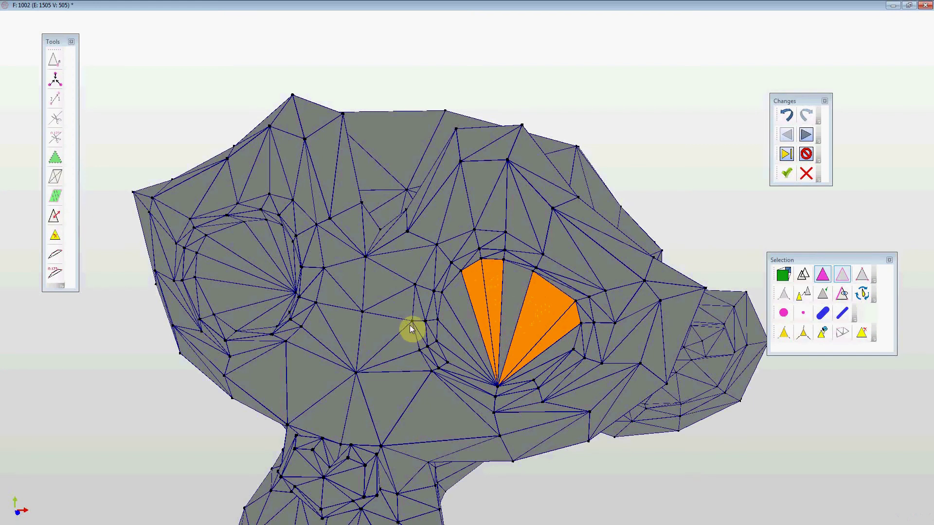
# Show the hidden eye facets again and accept the surface repair changes.
pyautogui.moveTo(415, 331); pyautogui.dragTo(405, 310, button='right')
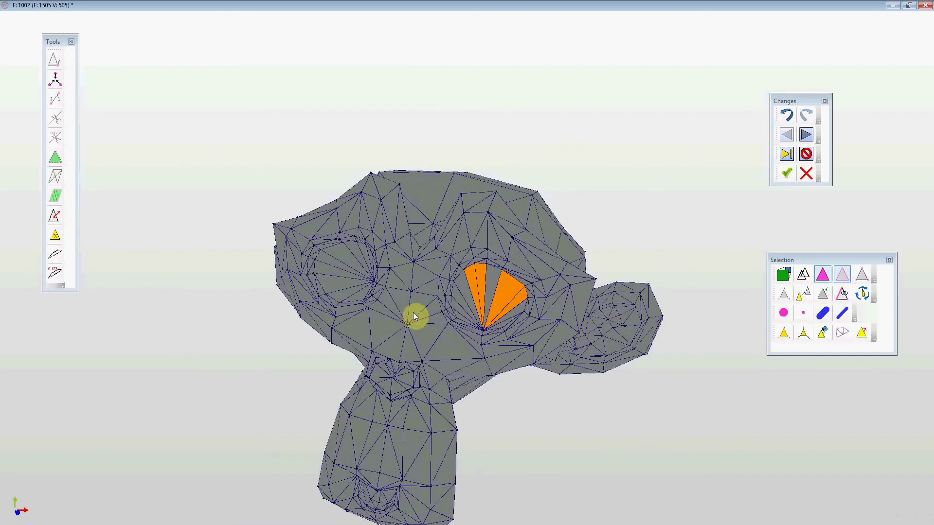
pyautogui.moveTo(405, 310); pyautogui.dragTo(400, 313, button='middle')
pyautogui.click(825, 295)
pyautogui.moveTo(470, 326)
pyautogui.mouseDown(button='middle')
pyautogui.moveTo(448, 321)
pyautogui.moveTo(471, 332)
pyautogui.mouseUp(button='middle')
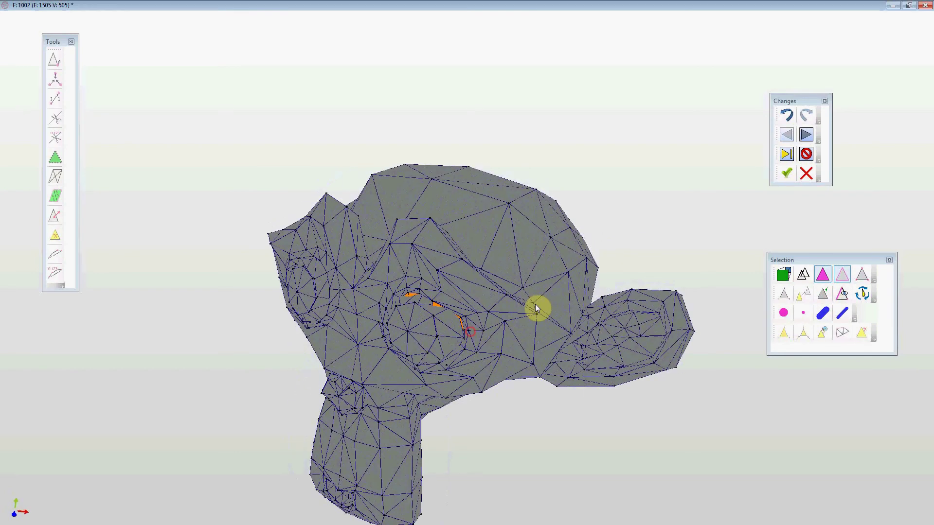
pyautogui.click(787, 174)
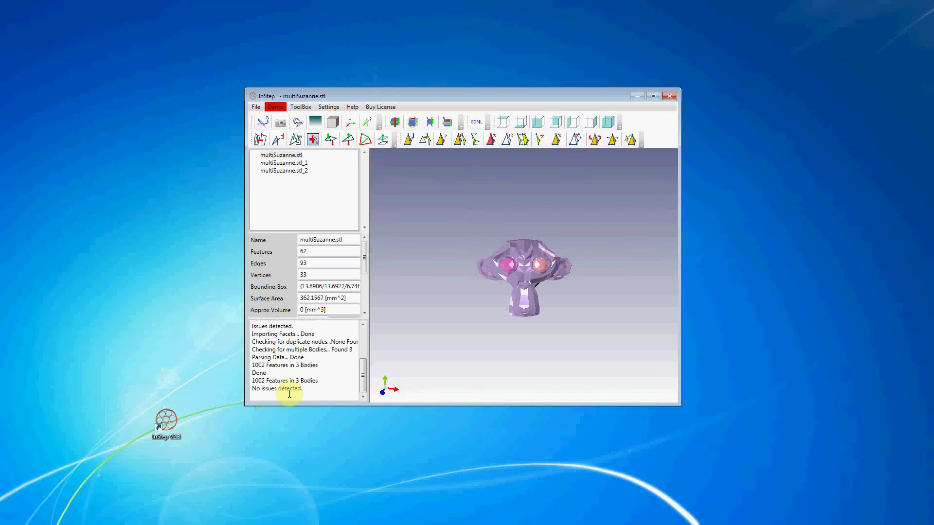
# Highlight the latest issue-check message in the log and examine both eyes on the repaired model.
pyautogui.moveTo(303, 389); pyautogui.dragTo(252, 388)
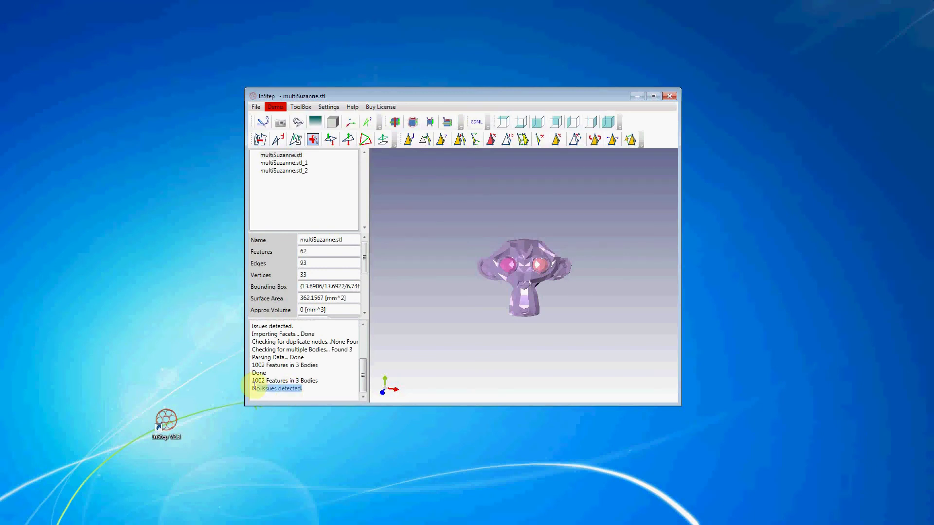
pyautogui.moveTo(584, 279); pyautogui.dragTo(500, 235)
pyautogui.click(263, 122)
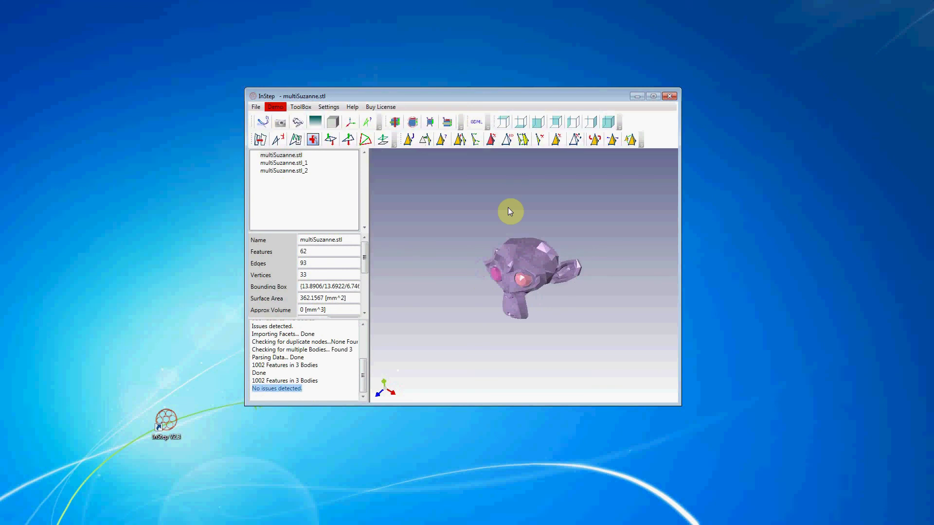
pyautogui.scroll(8, 507, 244)
pyautogui.moveTo(507, 245); pyautogui.dragTo(507, 256)
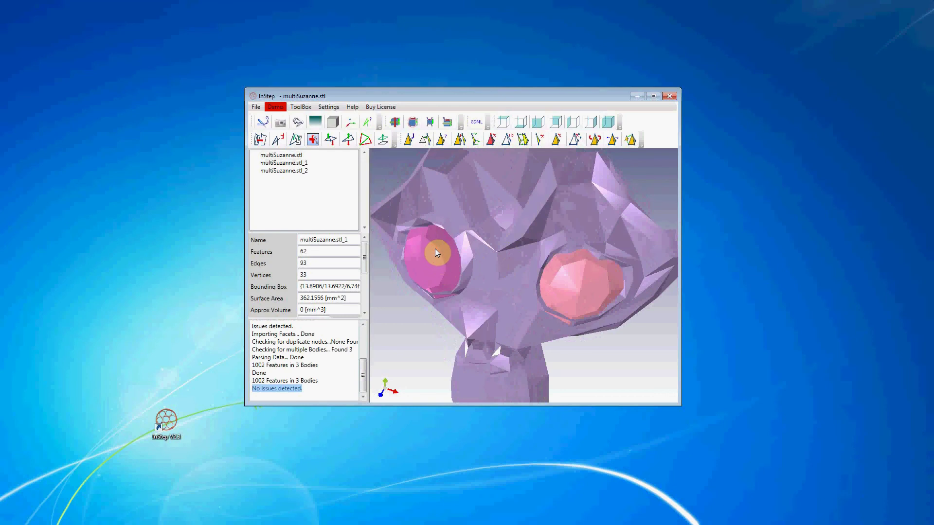
pyautogui.click(571, 298)
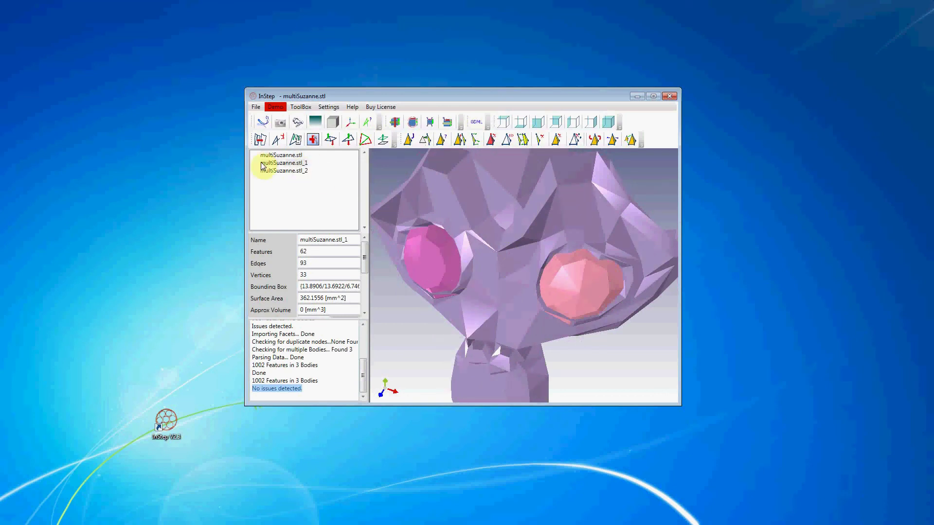
# Hide the eye body multiSuzanne.stl_1 and inspect the closed socket behind it.
pyautogui.click(283, 166)
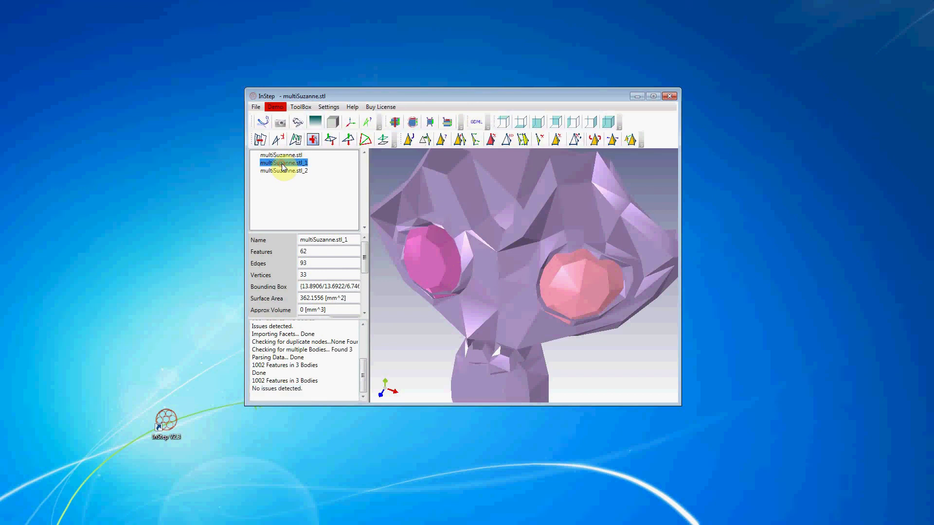
pyautogui.rightClick(282, 164)
pyautogui.click(333, 195)
pyautogui.moveTo(525, 247); pyautogui.dragTo(503, 235, button='right')
pyautogui.scroll(5, 528, 257)
pyautogui.moveTo(503, 236)
pyautogui.mouseDown()
pyautogui.moveTo(503, 224)
pyautogui.moveTo(498, 230)
pyautogui.mouseUp()
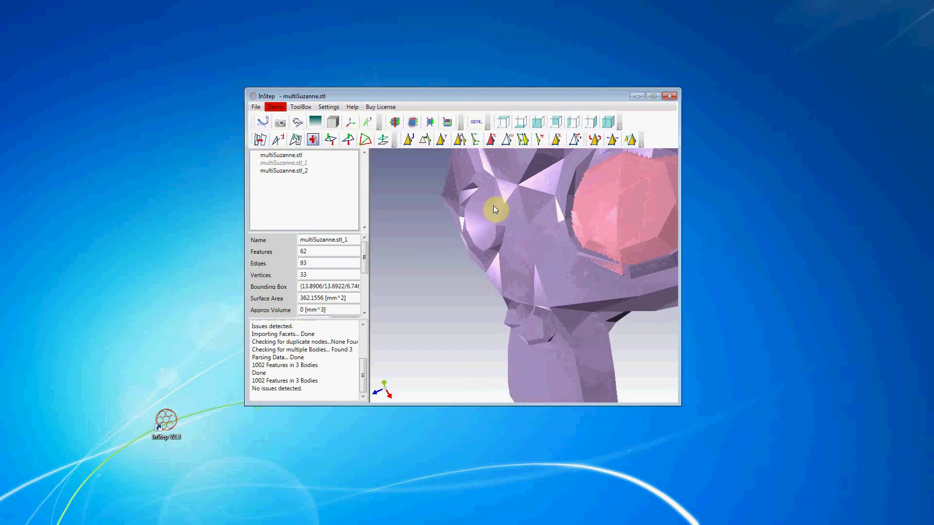
# Hide the remaining eye body multiSuzanne.stl and inspect the head with both sockets closed.
pyautogui.moveTo(564, 234); pyautogui.dragTo(546, 226, button='right')
pyautogui.click(545, 226)
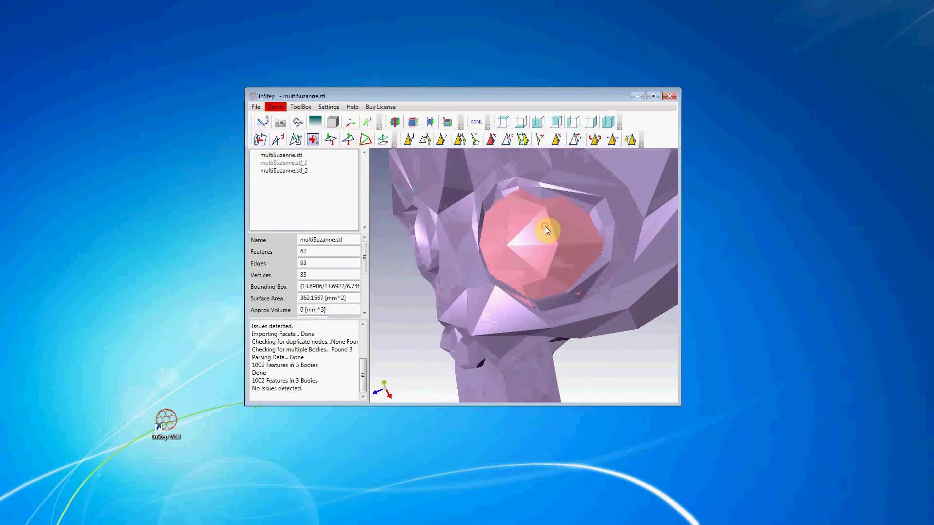
pyautogui.doubleClick(281, 155)
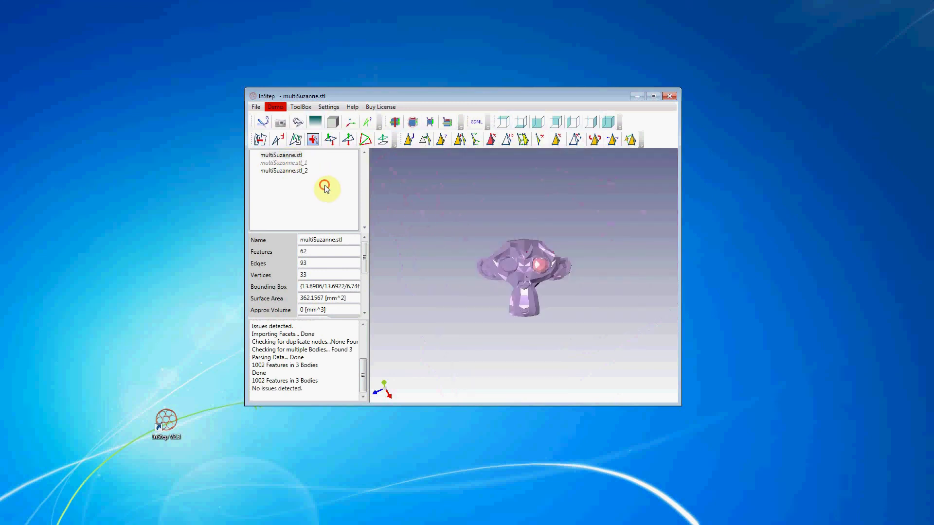
pyautogui.scroll(5, 540, 277)
pyautogui.moveTo(558, 267); pyautogui.dragTo(521, 293, button='right')
pyautogui.scroll(3, 532, 258)
pyautogui.scroll(-8, 523, 294)
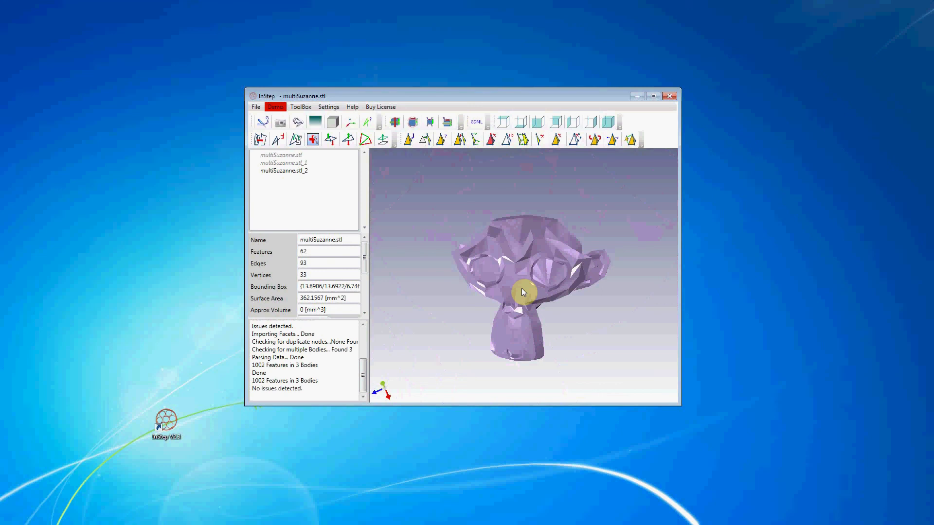
pyautogui.moveTo(518, 290); pyautogui.dragTo(514, 292, button='middle')
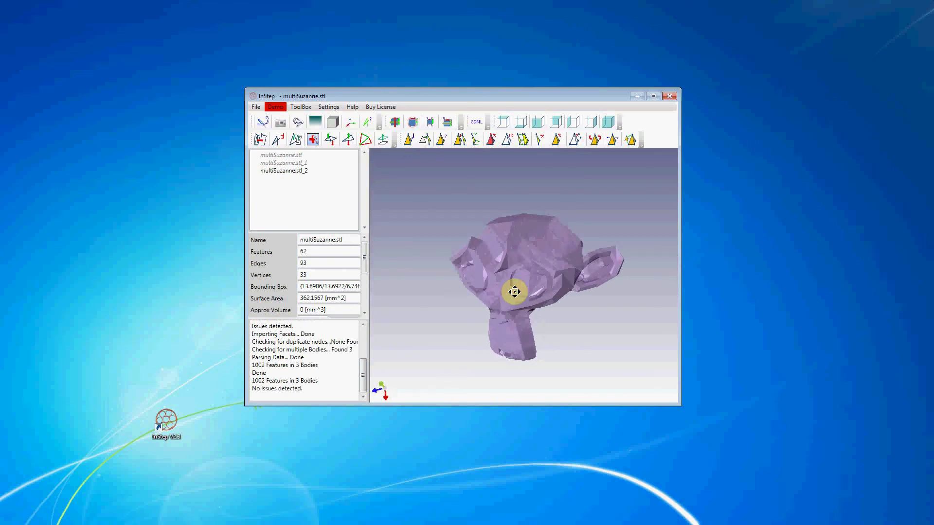